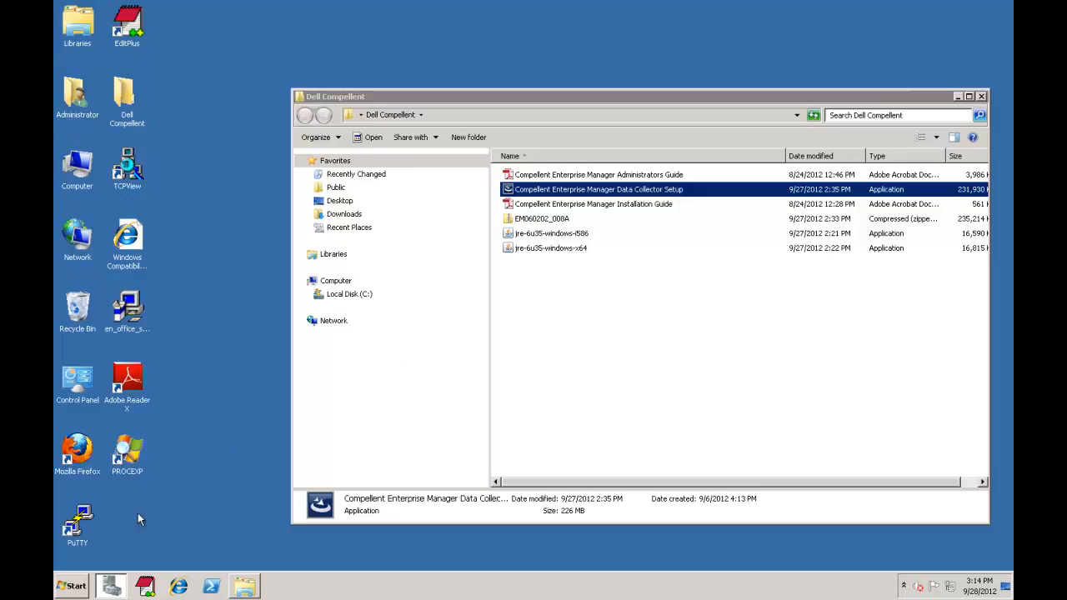
Step: Bring Server Manager to the front from the taskbar
{"action": "left_click", "coordinate": [112, 587]}
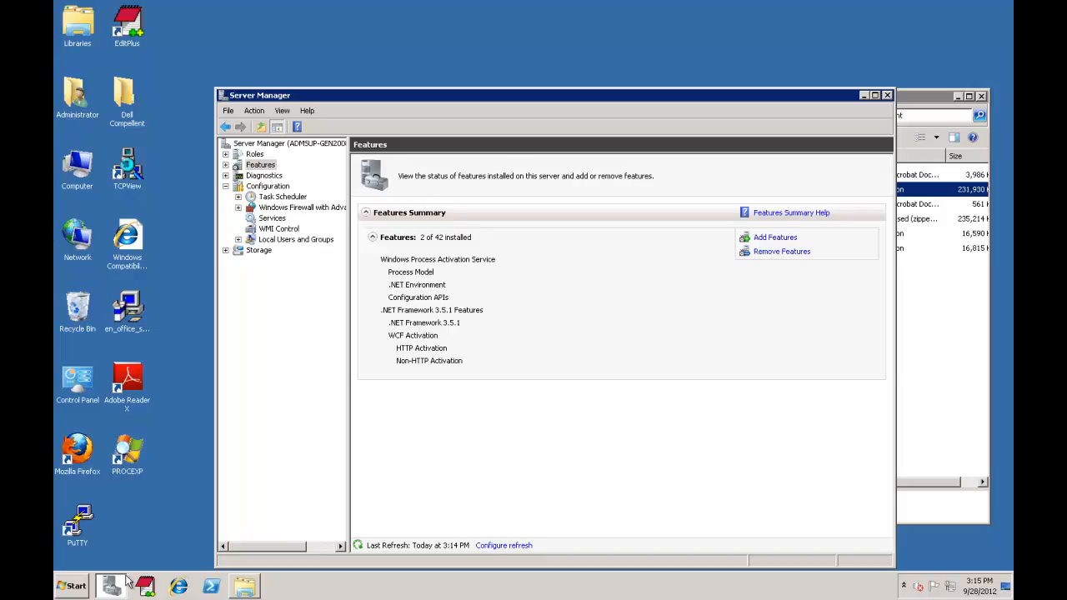
Step: Minimize Server Manager after confirming .NET Framework 3.5.1 is installed
{"action": "left_click", "coordinate": [864, 95]}
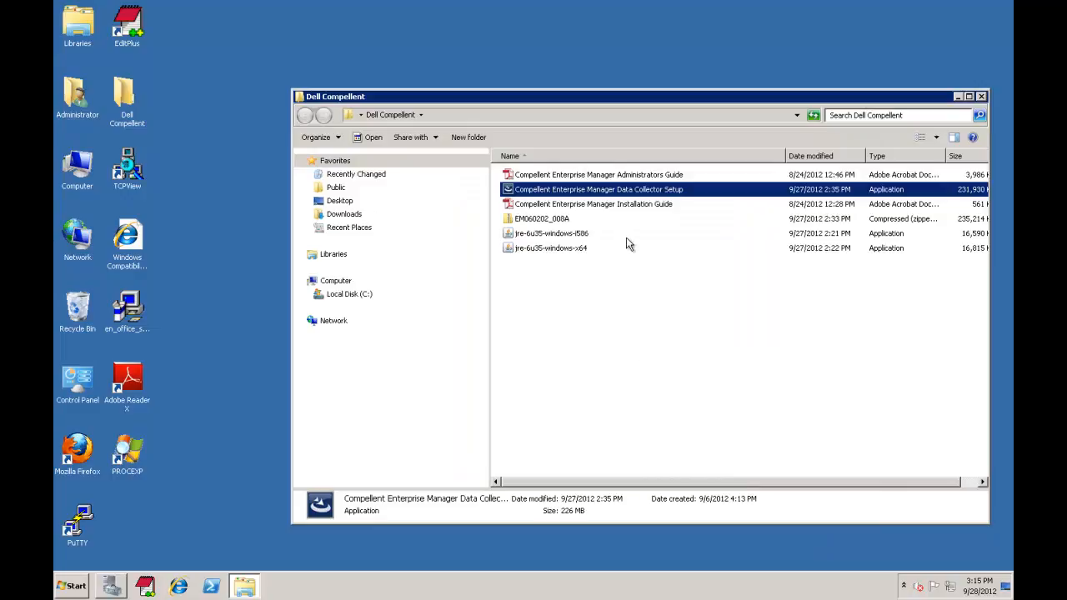
Step: Run the Data Collector Setup installer past the security warning and finish InstallShield
{"action": "double_click", "coordinate": [601, 194]}
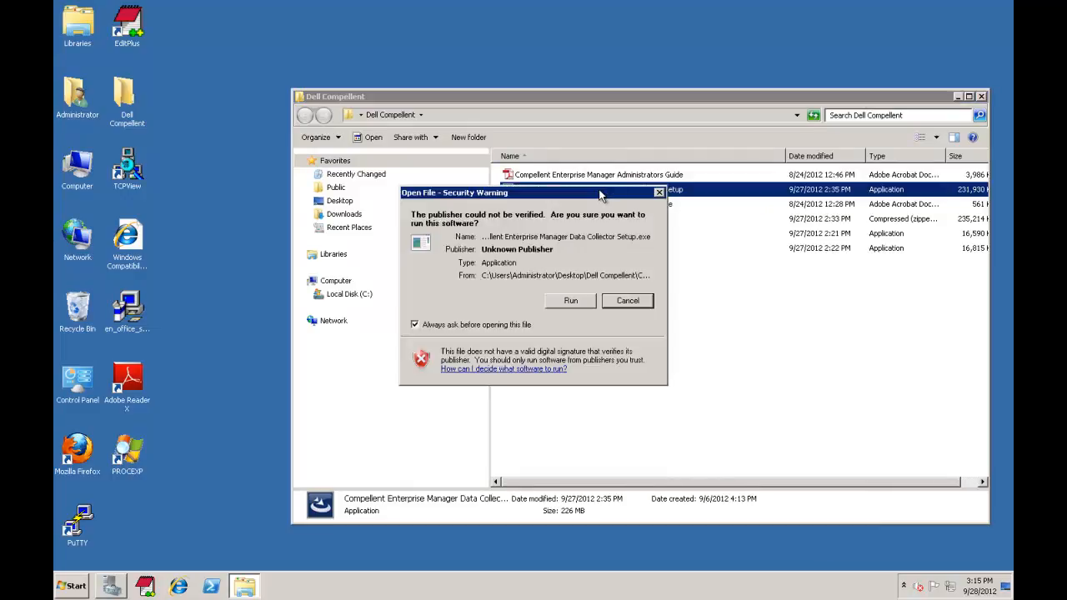
{"action": "left_click", "coordinate": [572, 301]}
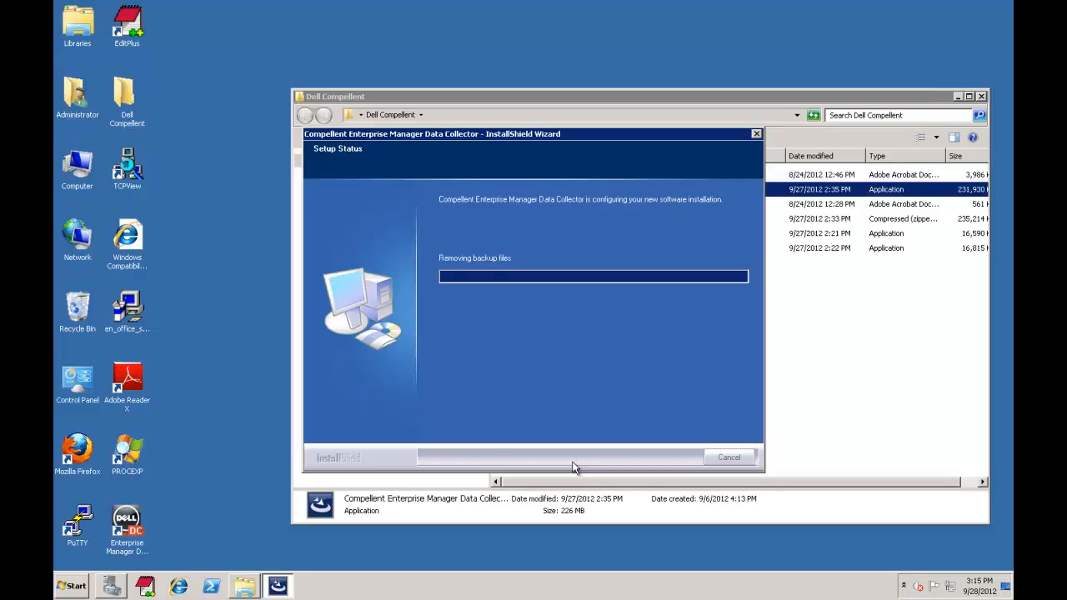
{"action": "left_click", "coordinate": [577, 460]}
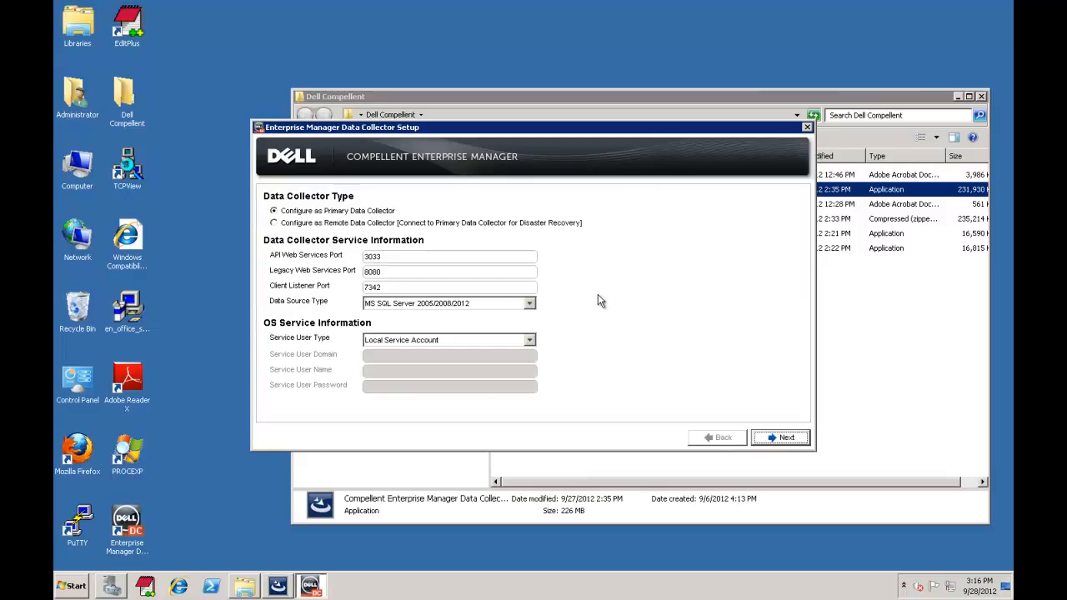
Step: Set the collector's data source type to File System and accept its warning
{"action": "left_click", "coordinate": [529, 303]}
{"action": "left_click", "coordinate": [512, 318]}
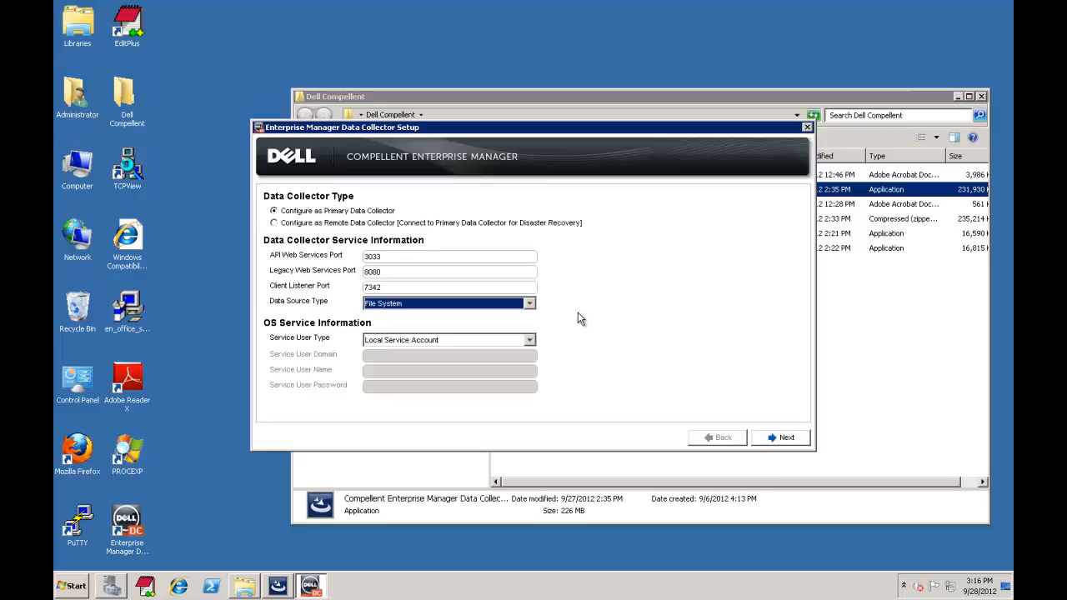
{"action": "left_click", "coordinate": [779, 439]}
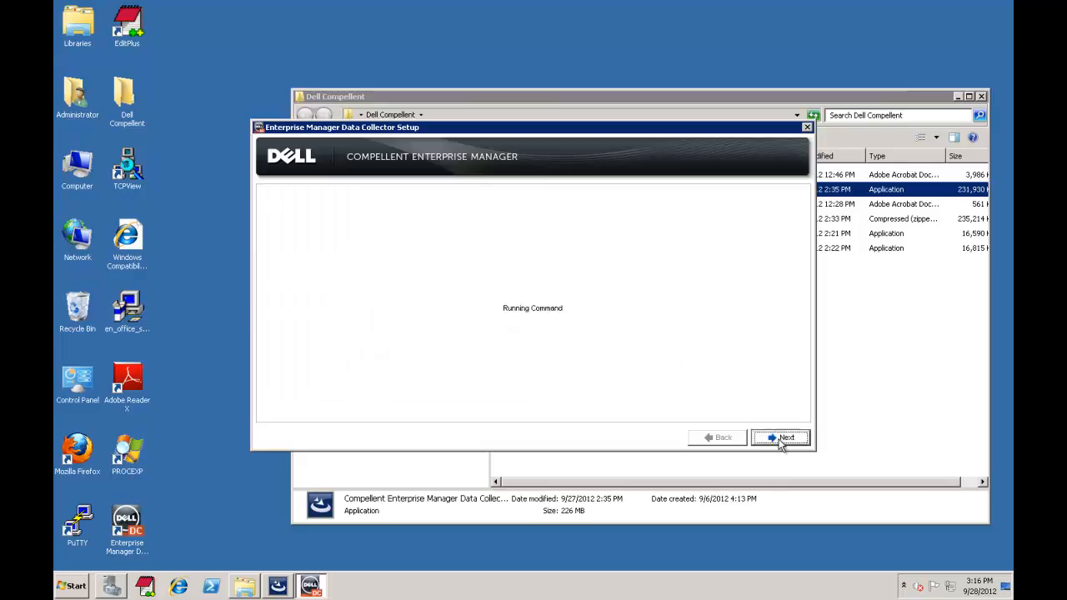
{"action": "left_click", "coordinate": [503, 317]}
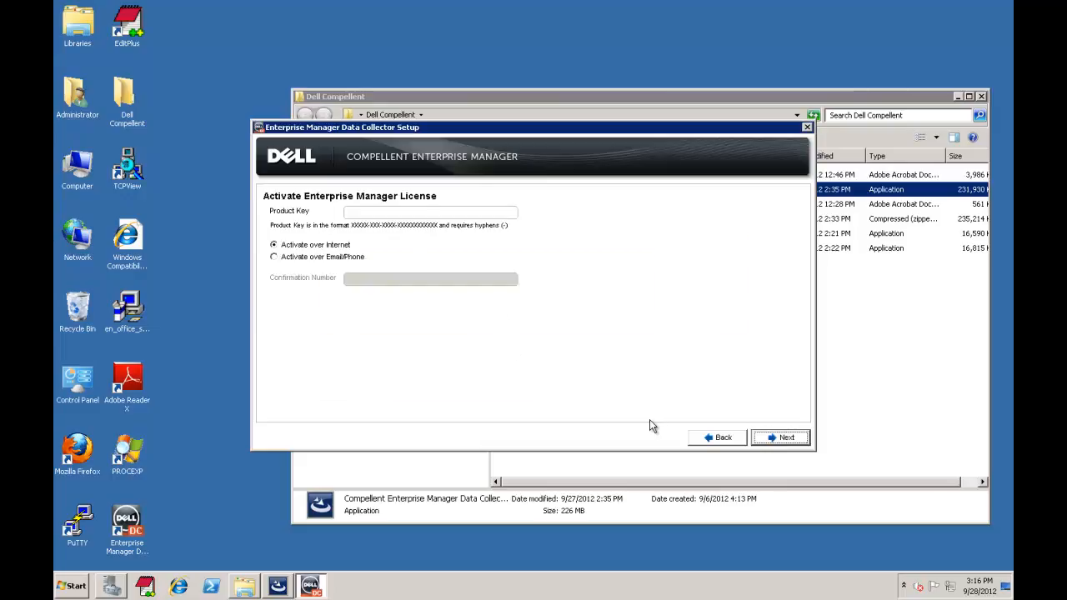
Step: Skip the product key and activation, and accept the data source properties
{"action": "left_click", "coordinate": [774, 442]}
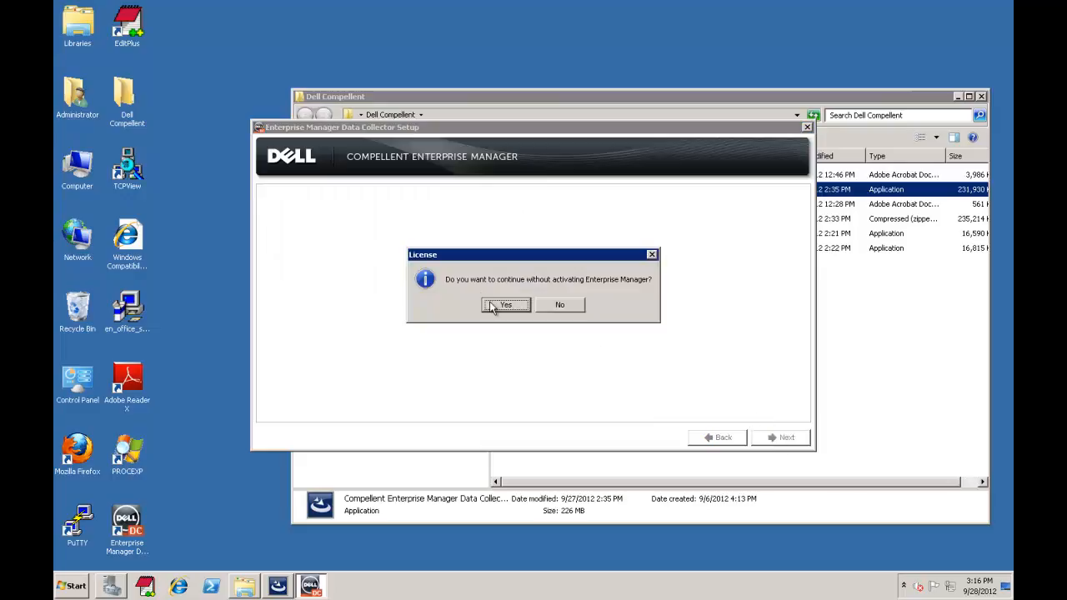
{"action": "left_click", "coordinate": [498, 305]}
{"action": "left_click", "coordinate": [793, 444]}
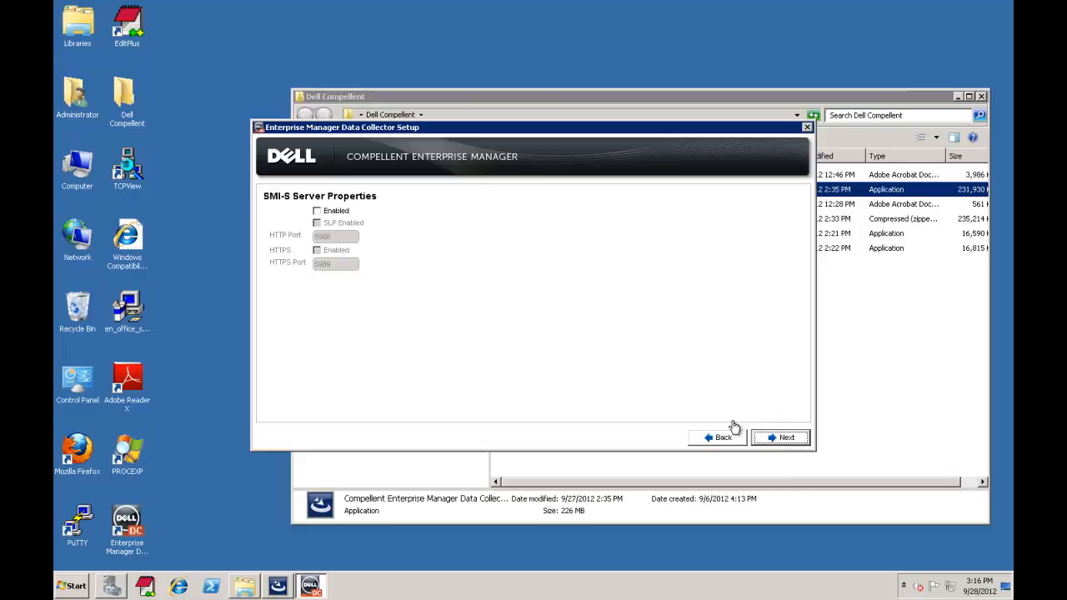
Step: Enable the SMI-S server with HTTPS on port 5989
{"action": "left_click", "coordinate": [317, 212]}
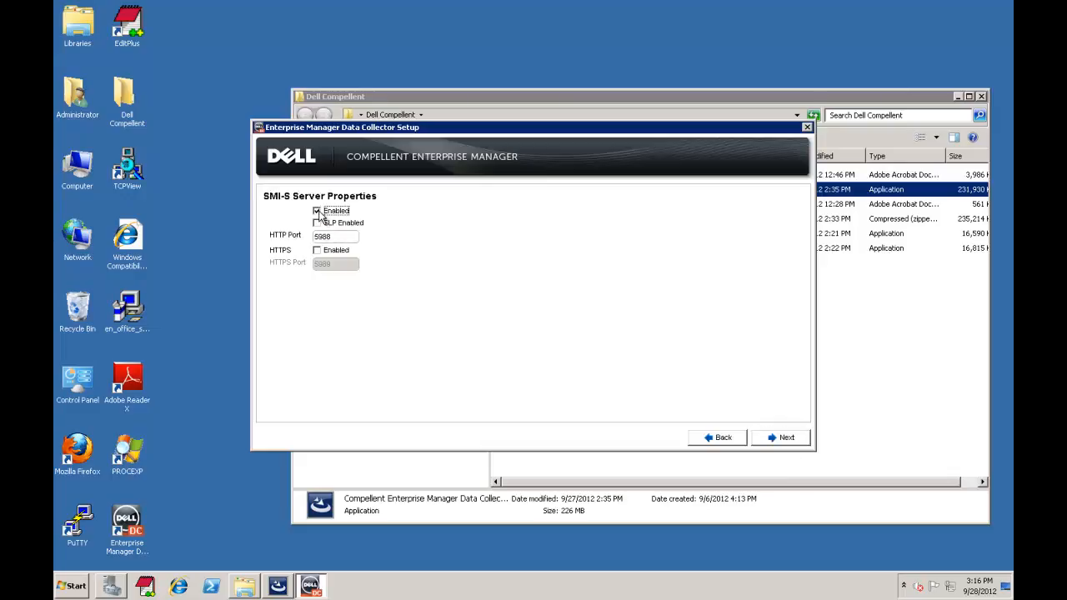
{"action": "left_click", "coordinate": [317, 251]}
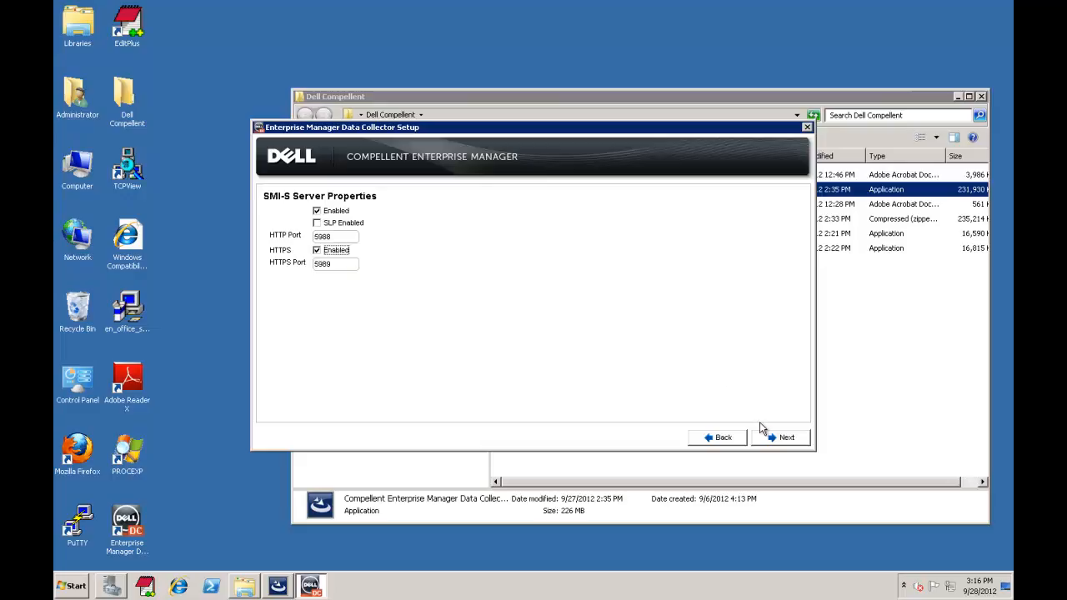
{"action": "left_click", "coordinate": [777, 439]}
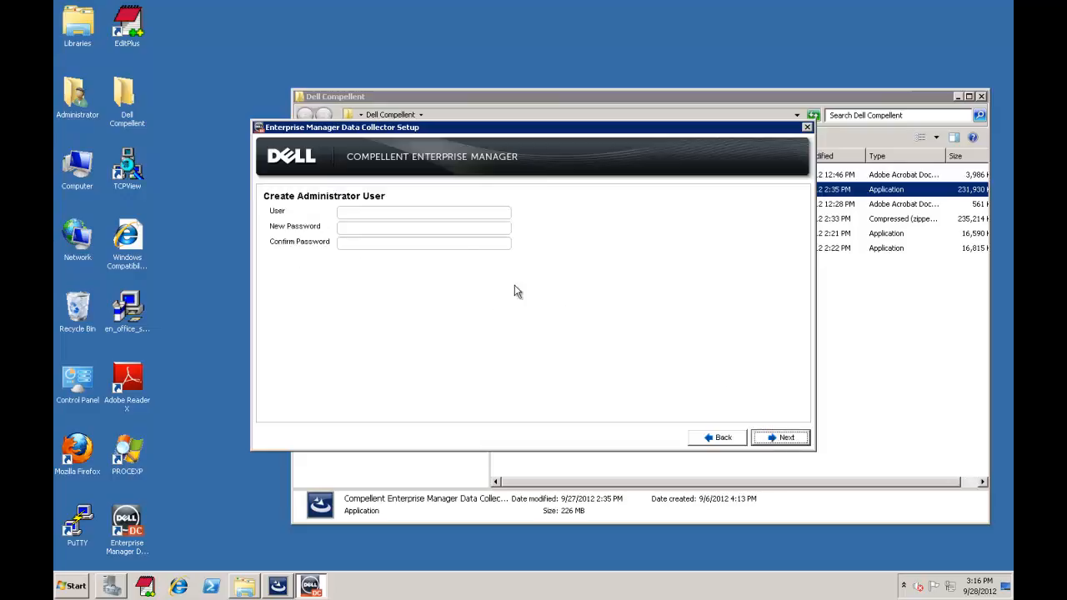
Step: Create the 'administrator' user with a confirmed password and start the Data Collector service
{"action": "left_click", "coordinate": [436, 214]}
{"action": "type", "text": "administrator"}
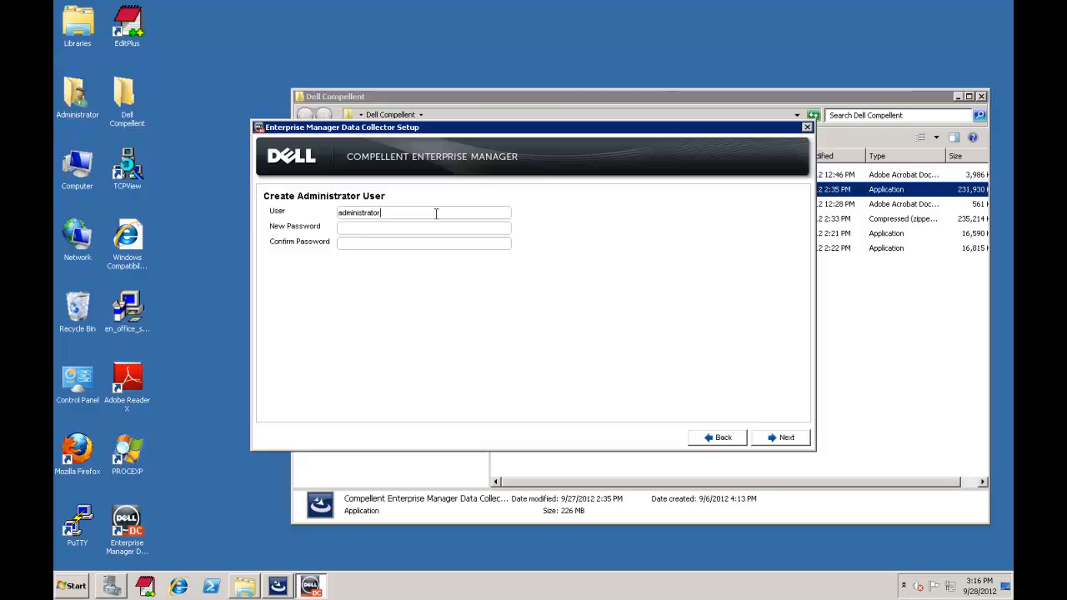
{"action": "type", "text": "********"}
{"action": "key", "text": "Tab"}
{"action": "type", "text": "********"}
{"action": "left_click", "coordinate": [782, 437]}
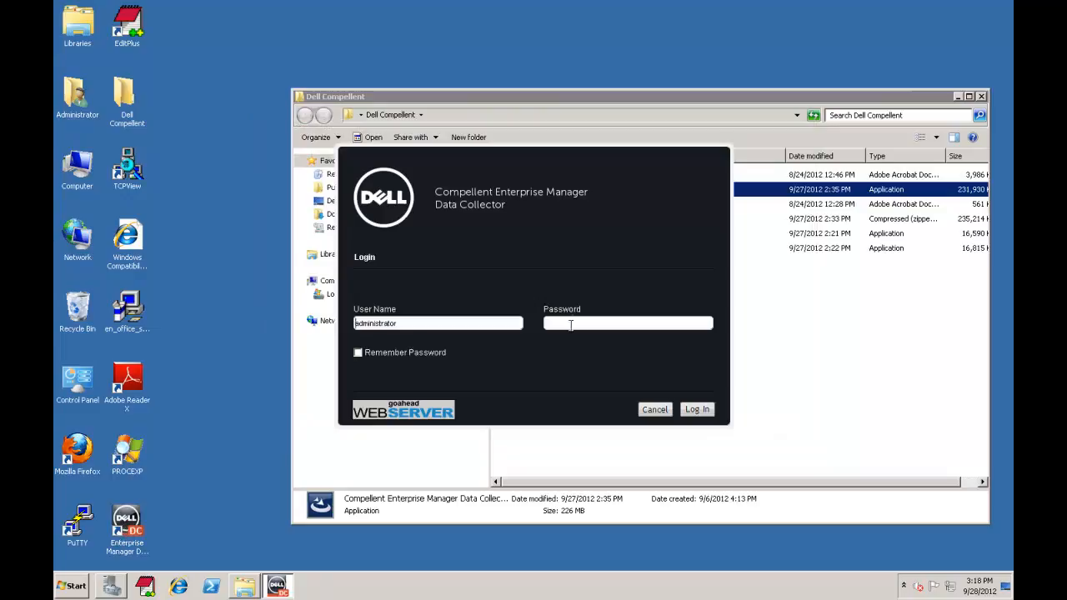
Step: Log in to Data Collector Manager with the administrator password, then bring up Server Manager
{"action": "type", "text": "ad"}
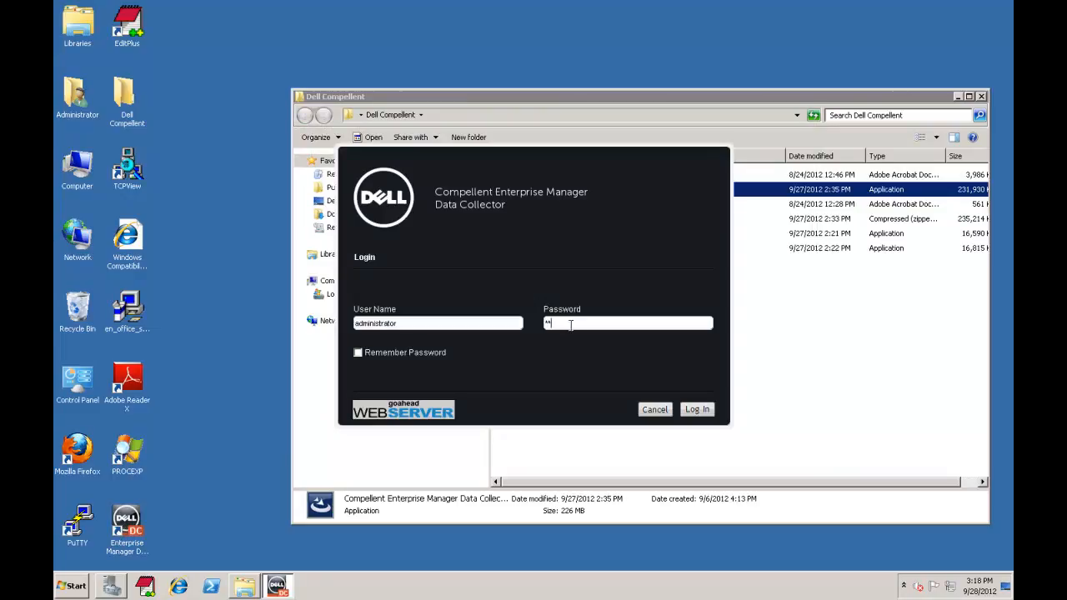
{"action": "type", "text": "min"}
{"action": "key", "text": "Return"}
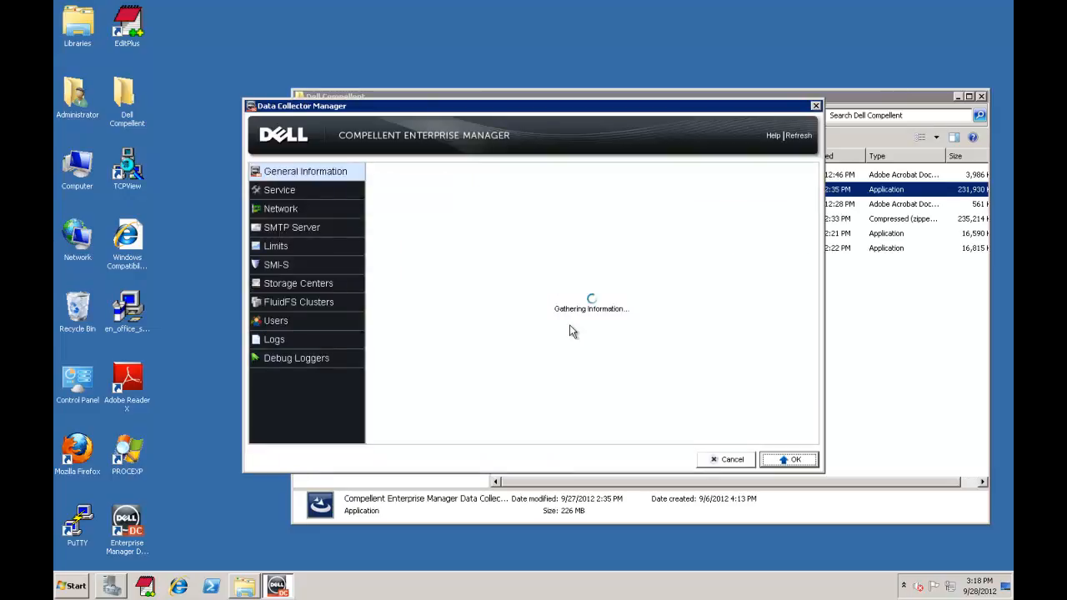
{"action": "left_click", "coordinate": [111, 587]}
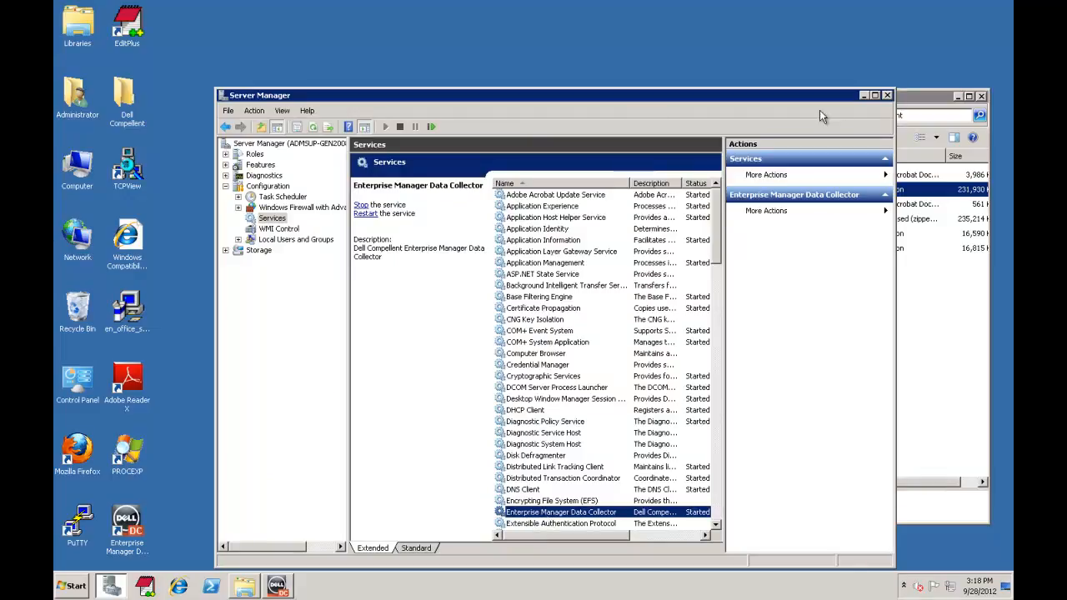
Step: Return to Data Collector Manager and view its Users list
{"action": "left_click", "coordinate": [865, 96]}
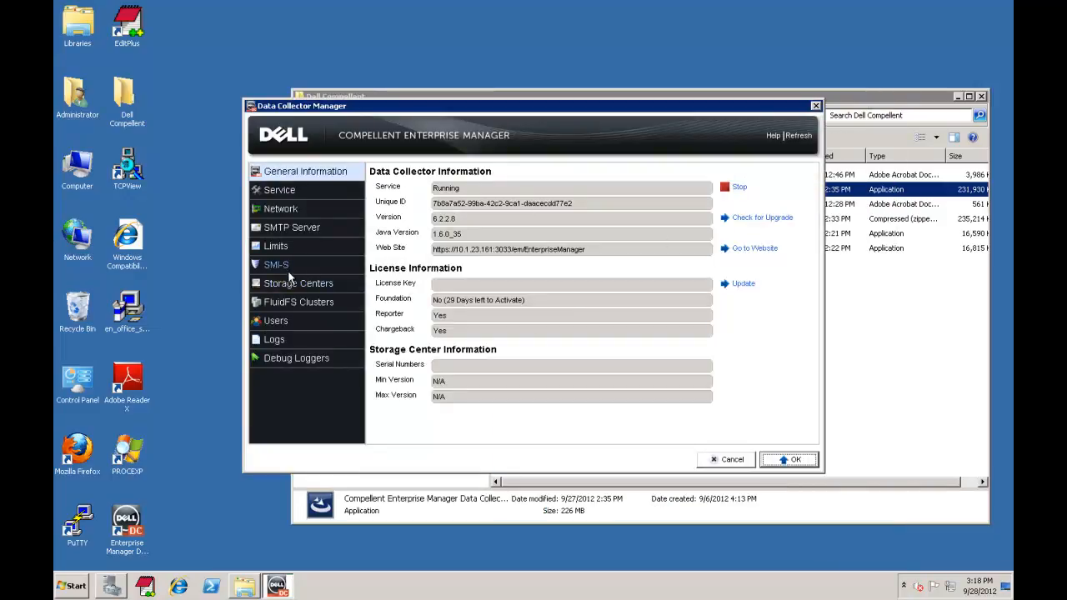
{"action": "left_click", "coordinate": [276, 320]}
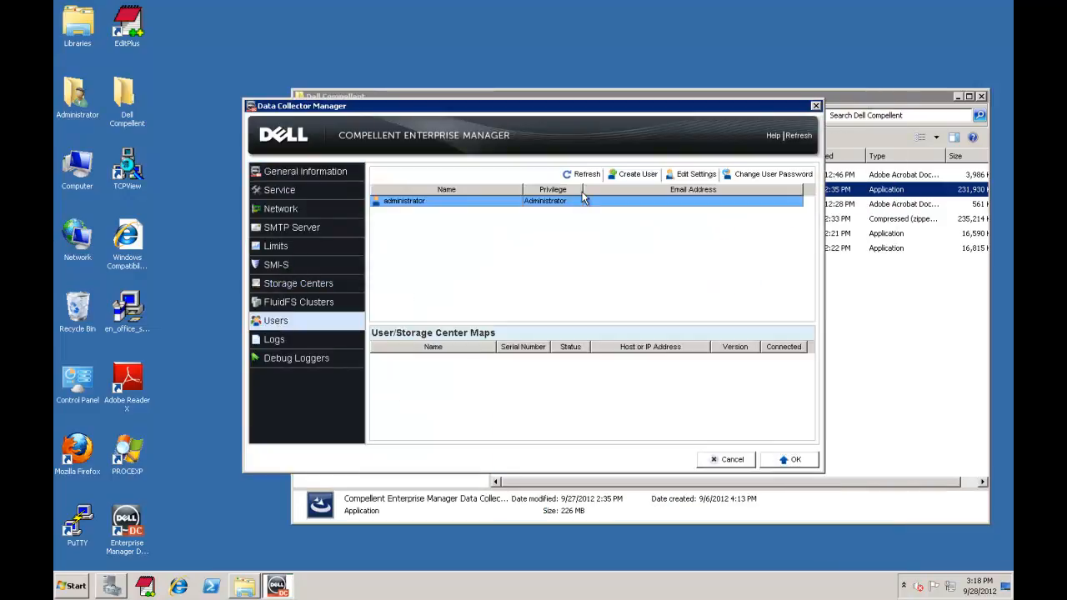
Step: Add user 'smis' with Administrator privilege and a confirmed password, then show General Information
{"action": "left_click", "coordinate": [638, 174]}
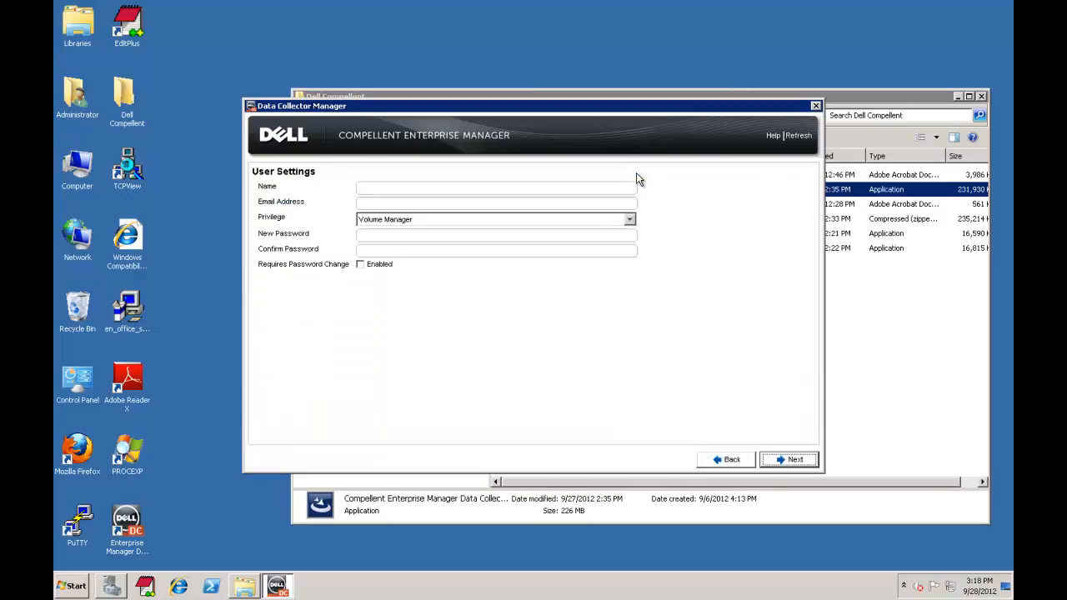
{"action": "left_click", "coordinate": [596, 186]}
{"action": "type", "text": "smis"}
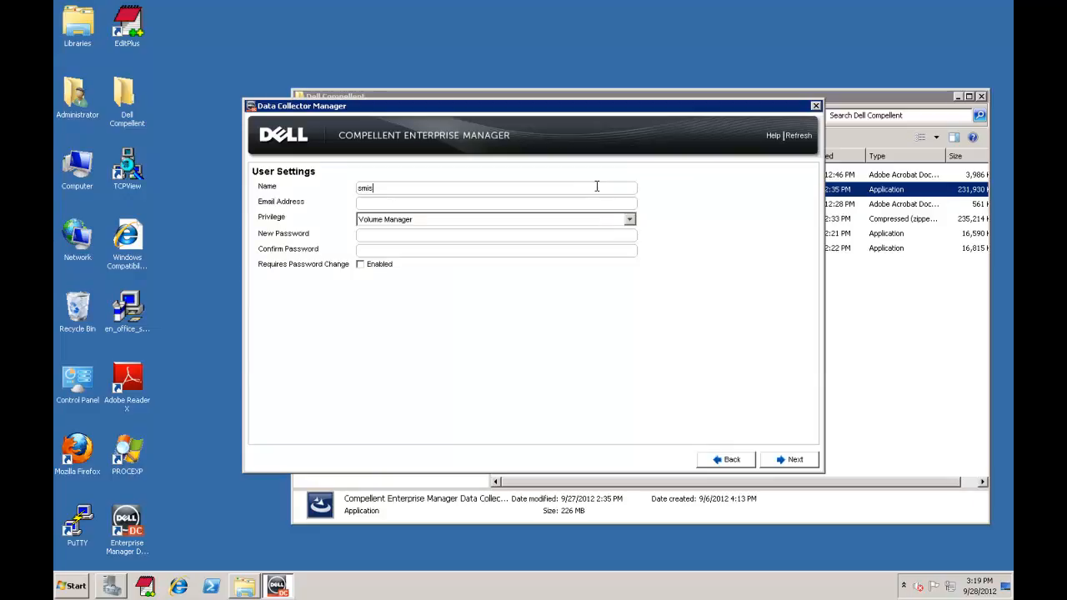
{"action": "key", "text": "Tab"}
{"action": "key", "text": "Tab"}
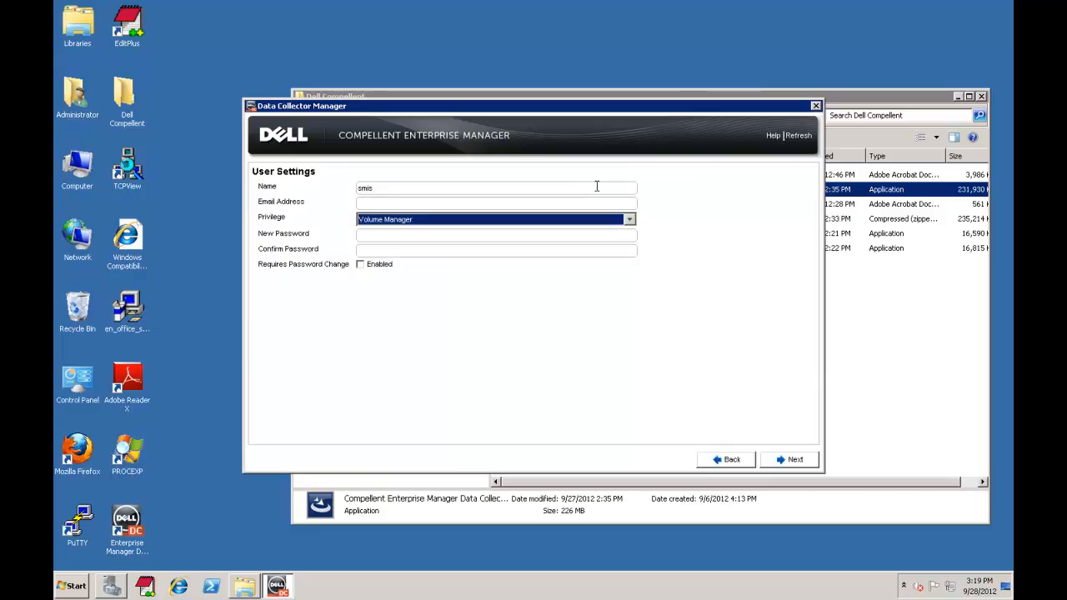
{"action": "key", "text": "Up"}
{"action": "left_click", "coordinate": [494, 234]}
{"action": "type", "text": "****"}
{"action": "key", "text": "Tab"}
{"action": "type", "text": "****"}
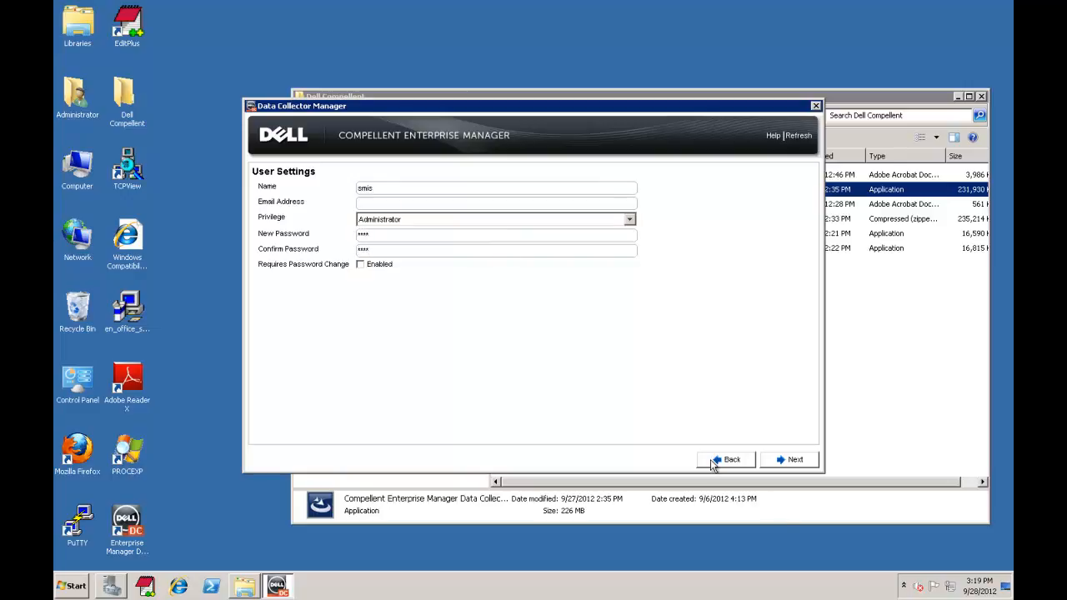
{"action": "left_click", "coordinate": [799, 462]}
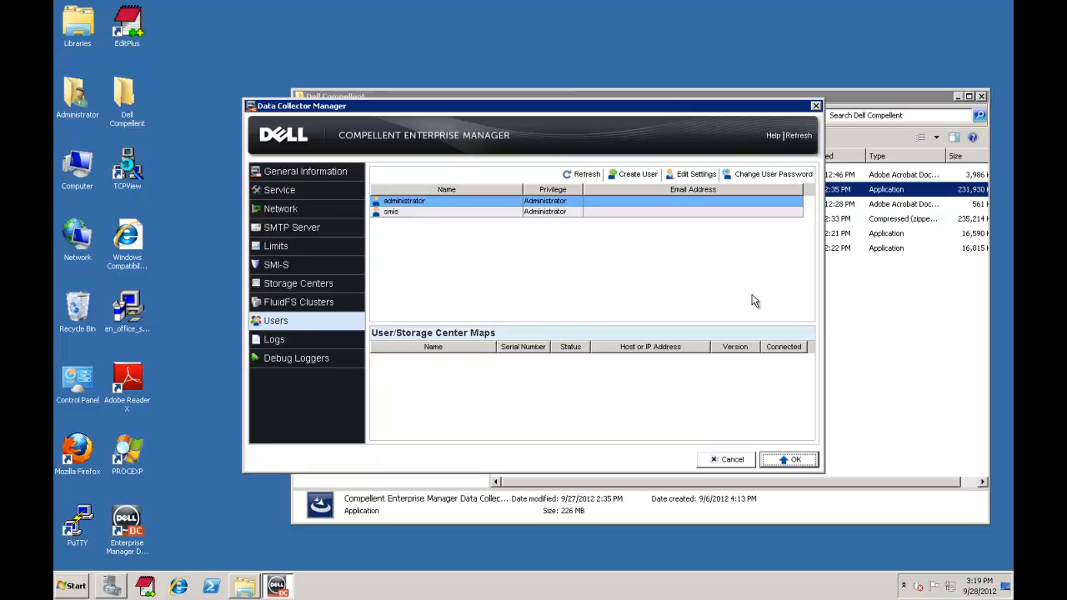
{"action": "left_click", "coordinate": [287, 172]}
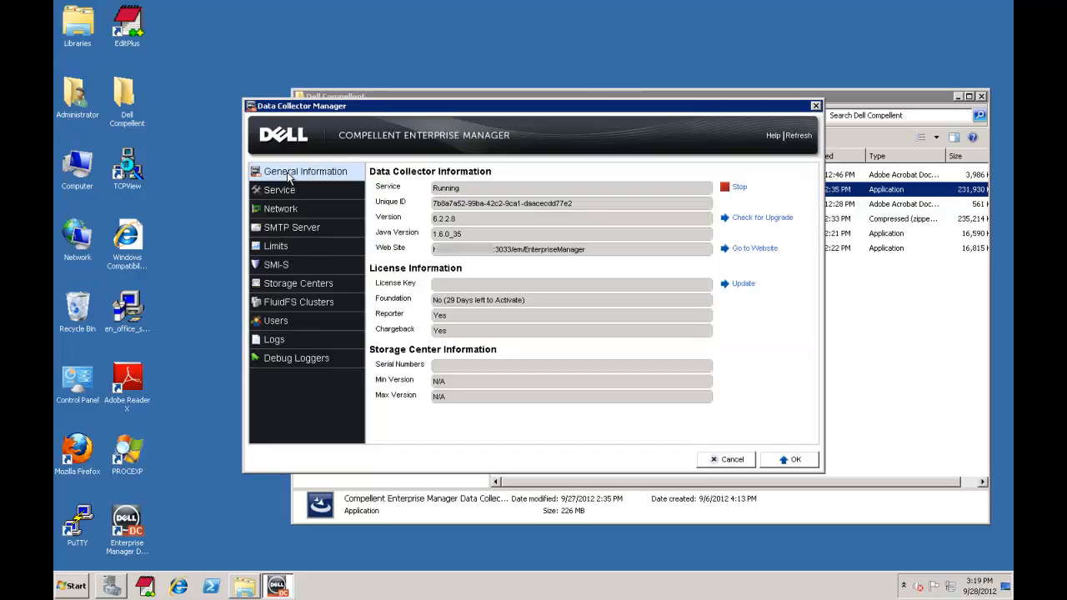
Step: Copy the Enterprise Manager web site address and open Internet Explorer
{"action": "left_click_drag", "start_coordinate": [587, 250], "coordinate": [436, 254]}
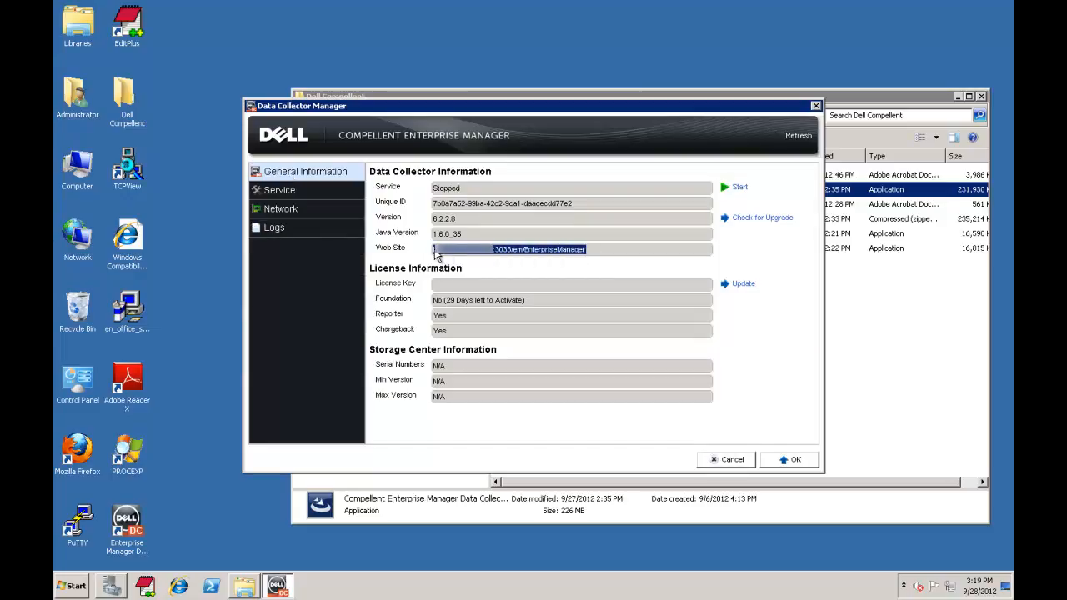
{"action": "left_click", "coordinate": [179, 587]}
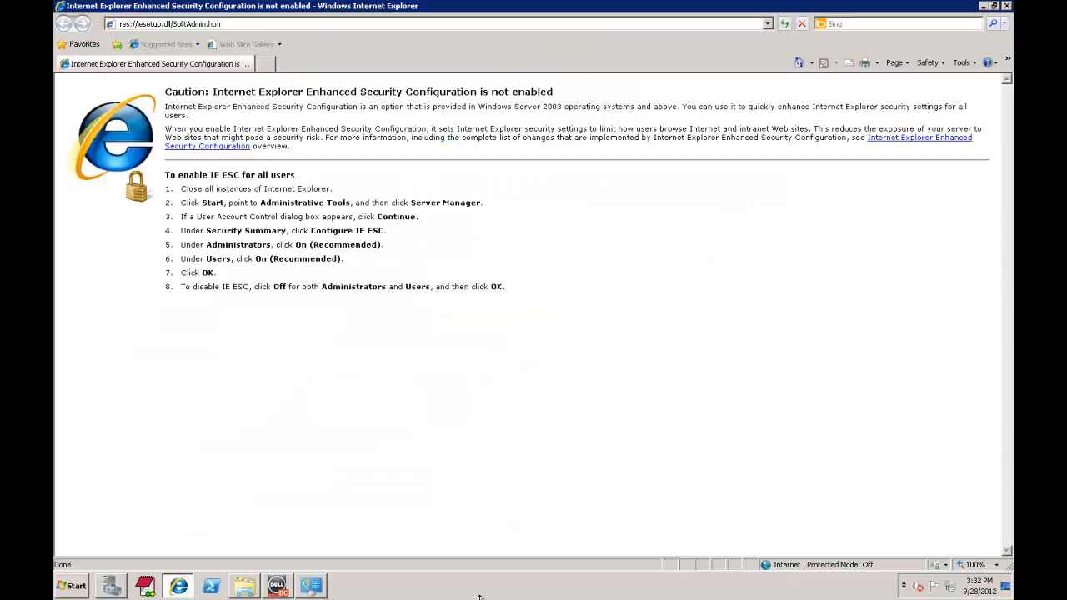
Step: Load the Enterprise Manager web site and save the Windows client installer to Dell Compellent
{"action": "left_click", "coordinate": [272, 27]}
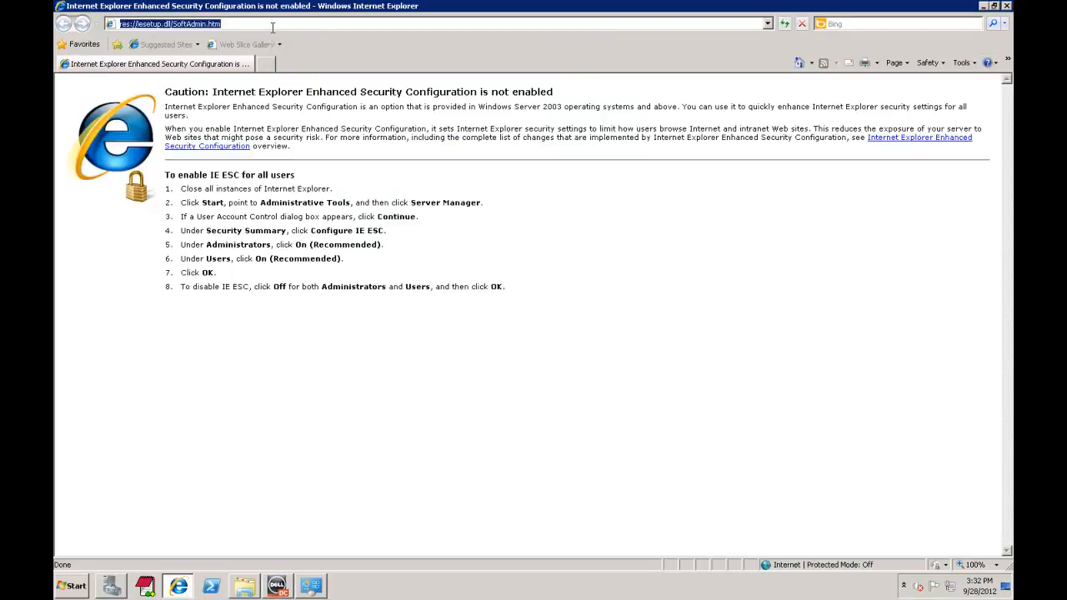
{"action": "key", "text": "ctrl+v"}
{"action": "key", "text": "Return"}
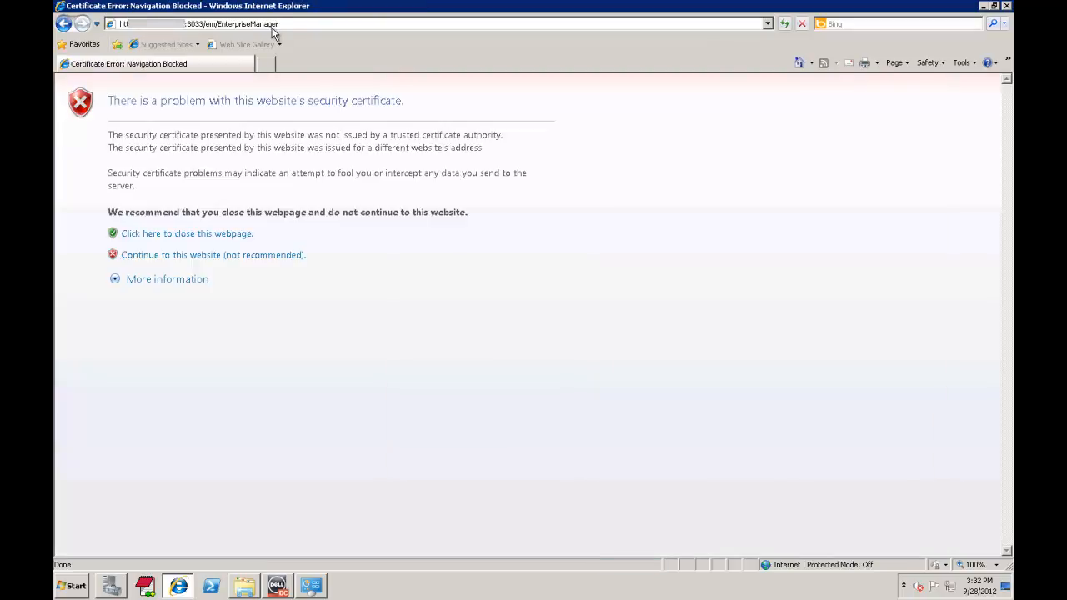
{"action": "left_click", "coordinate": [168, 257]}
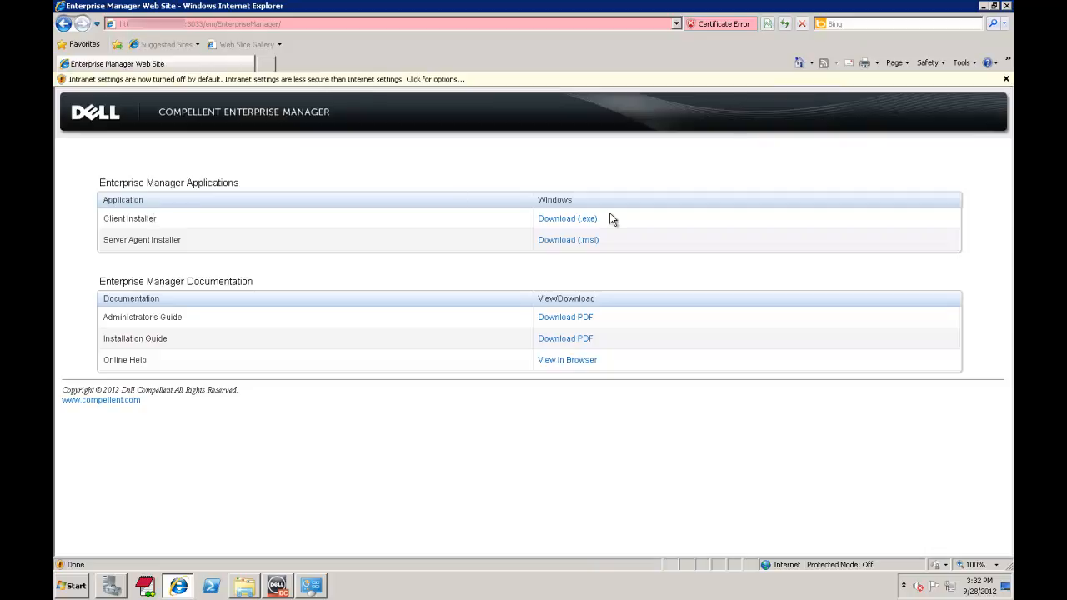
{"action": "left_click", "coordinate": [584, 216]}
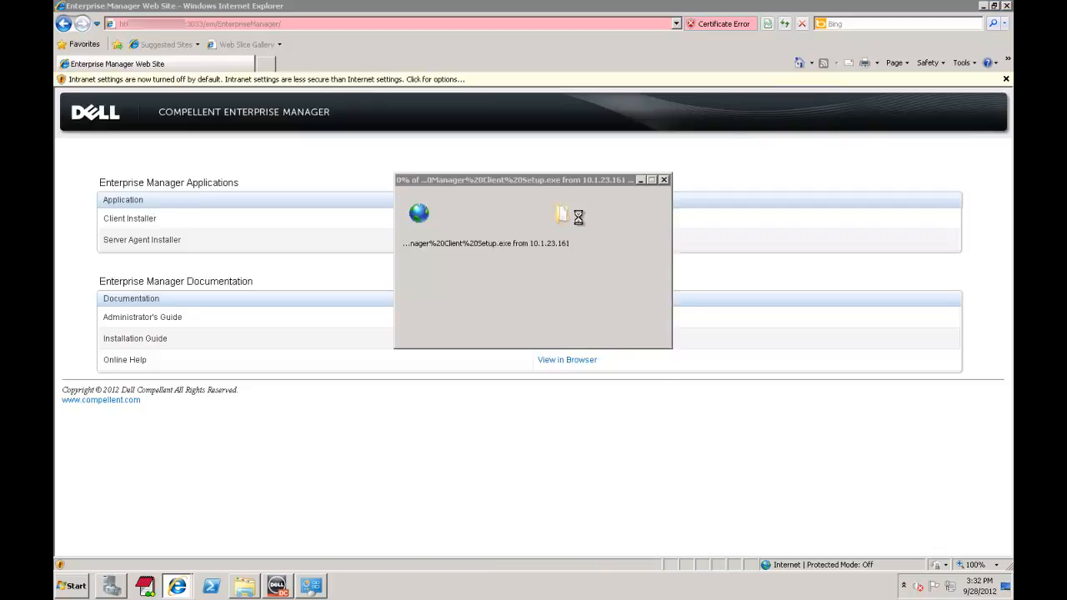
{"action": "left_click", "coordinate": [570, 299]}
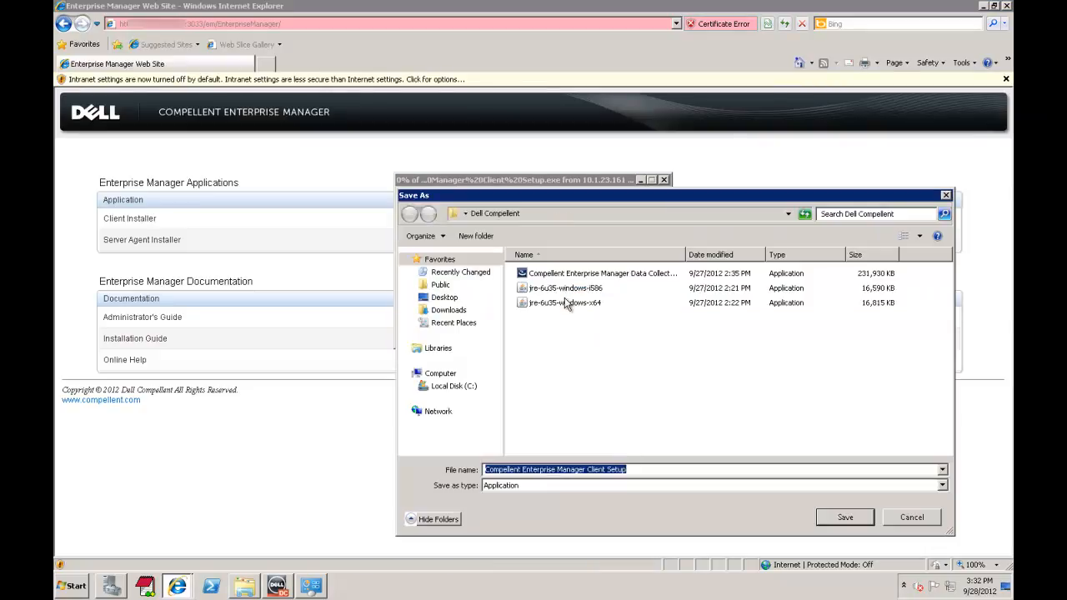
{"action": "left_click", "coordinate": [845, 517]}
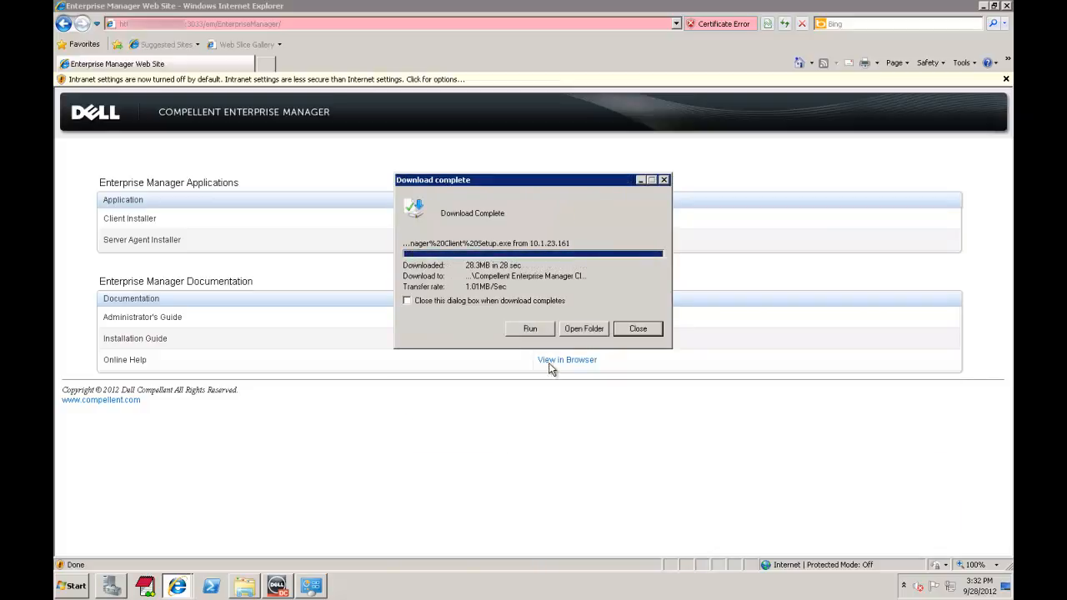
Step: Run the downloaded Enterprise Manager Client installer past the security warning, then close Internet Explorer
{"action": "left_click", "coordinate": [533, 326]}
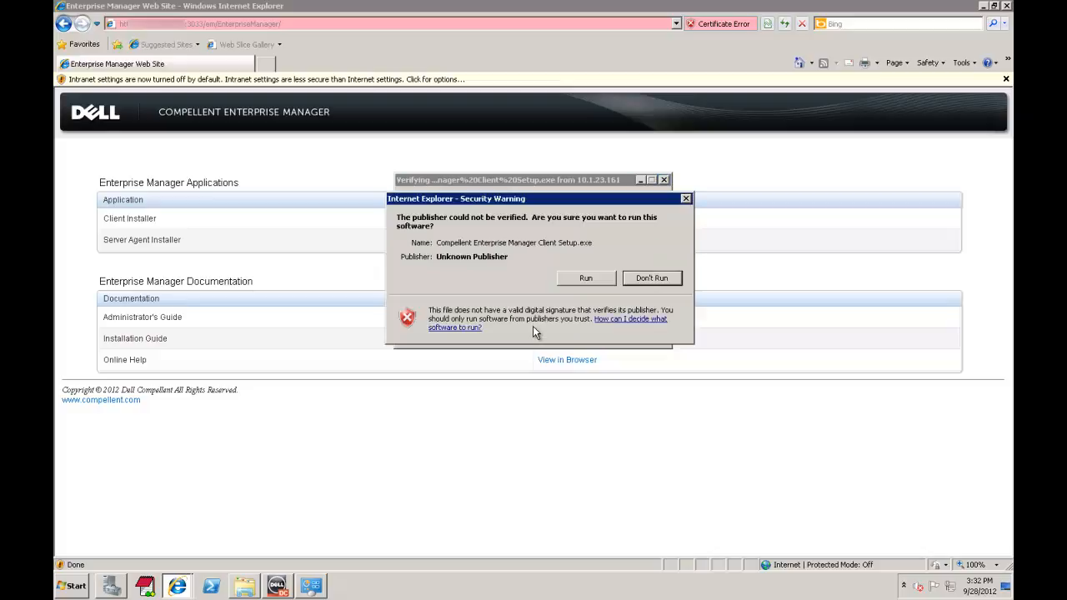
{"action": "left_click", "coordinate": [589, 283]}
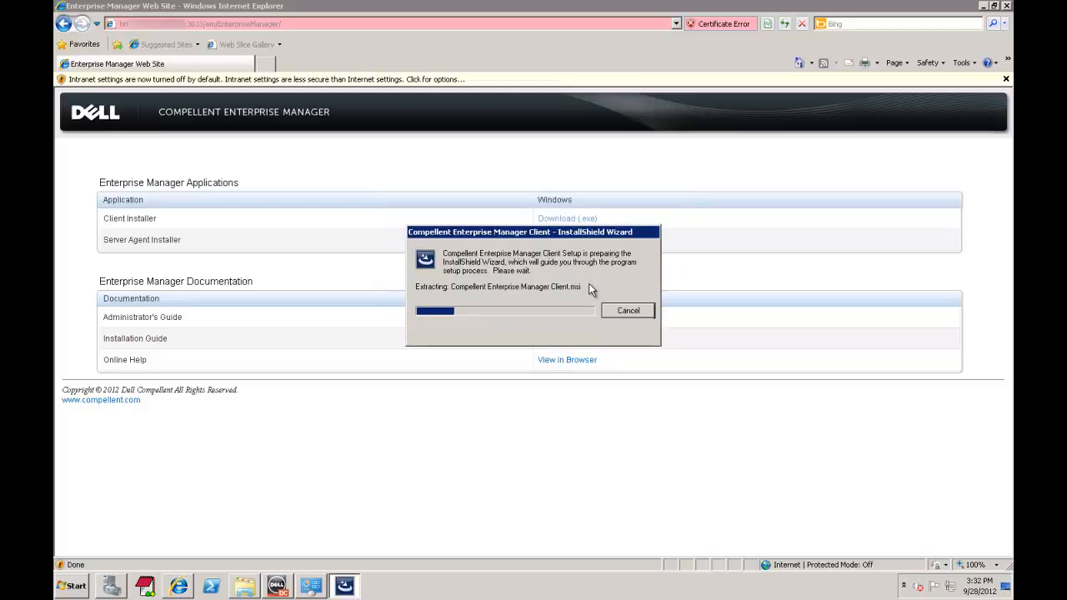
{"action": "left_click", "coordinate": [1006, 6]}
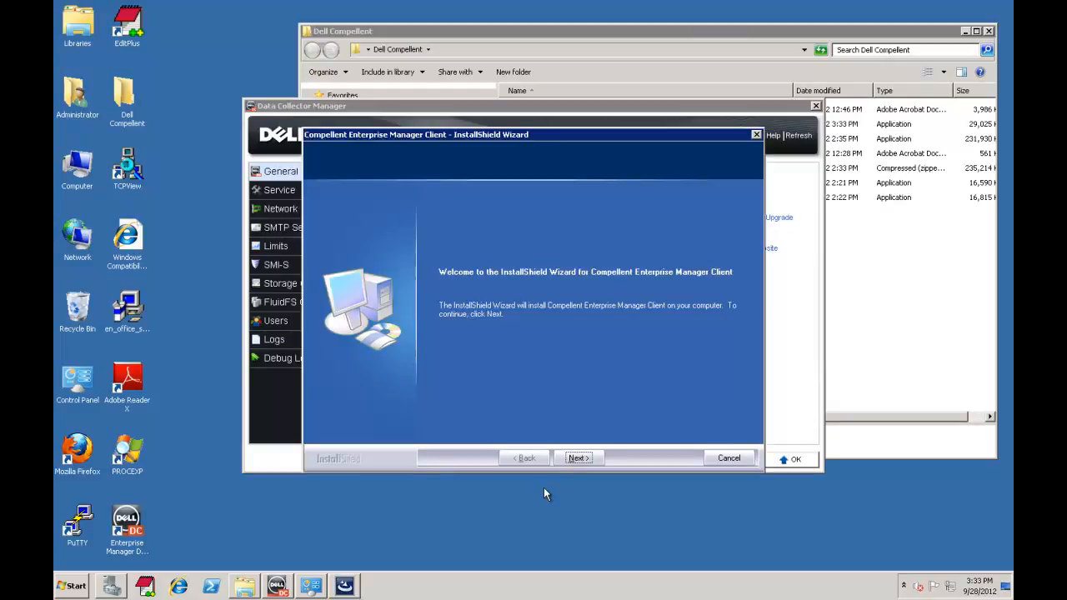
Step: Complete the InstallShield wizard and select the new Enterprise Manager Client desktop shortcut
{"action": "left_click", "coordinate": [579, 458]}
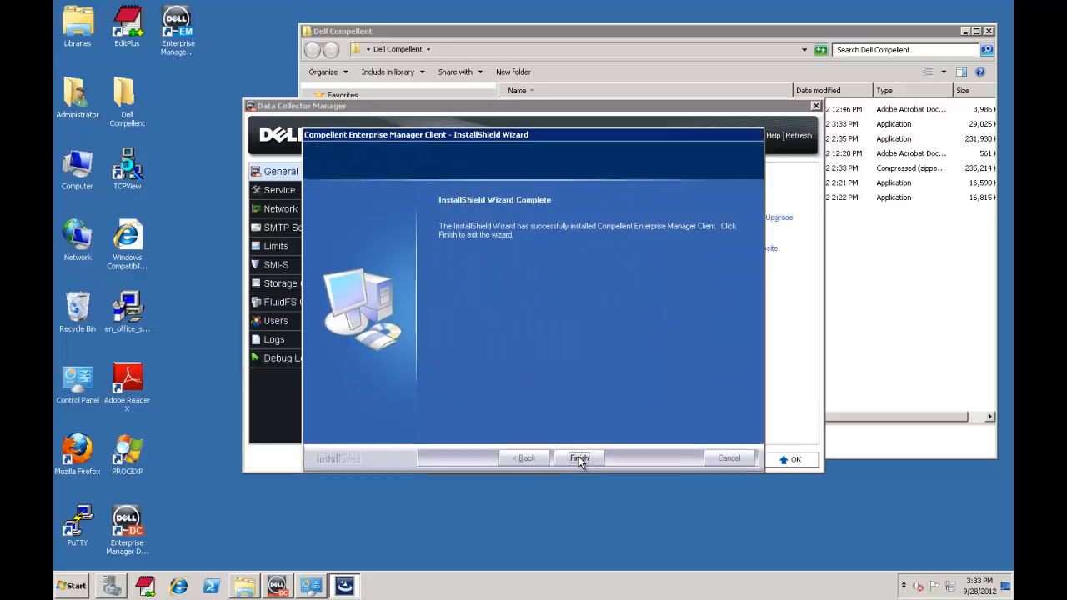
{"action": "left_click", "coordinate": [578, 459]}
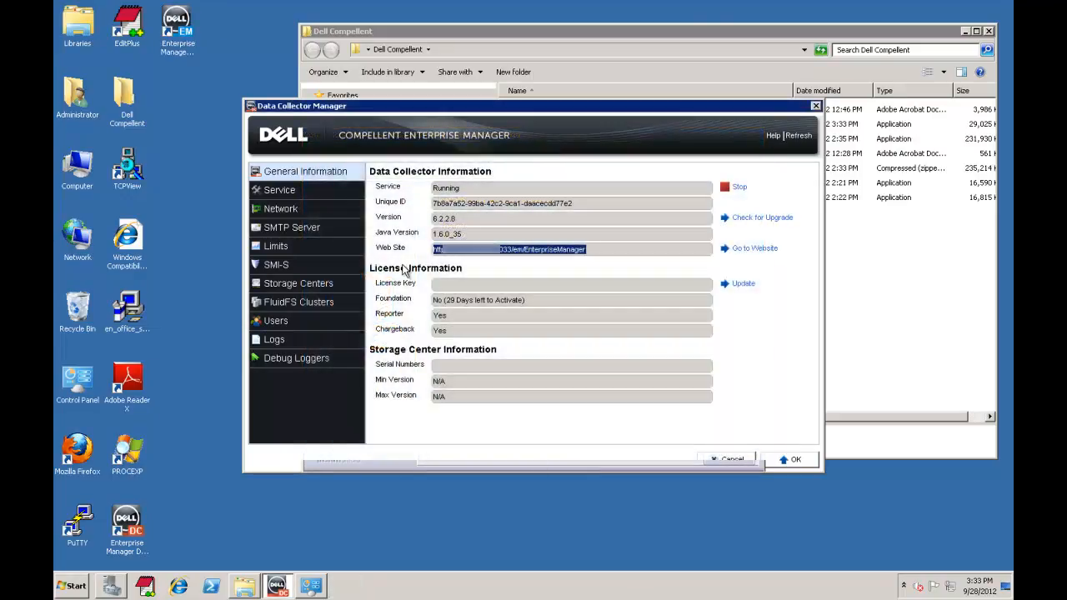
{"action": "left_click", "coordinate": [166, 42]}
Step: Launch the Enterprise Manager Client, log in to the Data Collector, and acknowledge the license expiry notice
{"action": "double_click", "coordinate": [166, 42]}
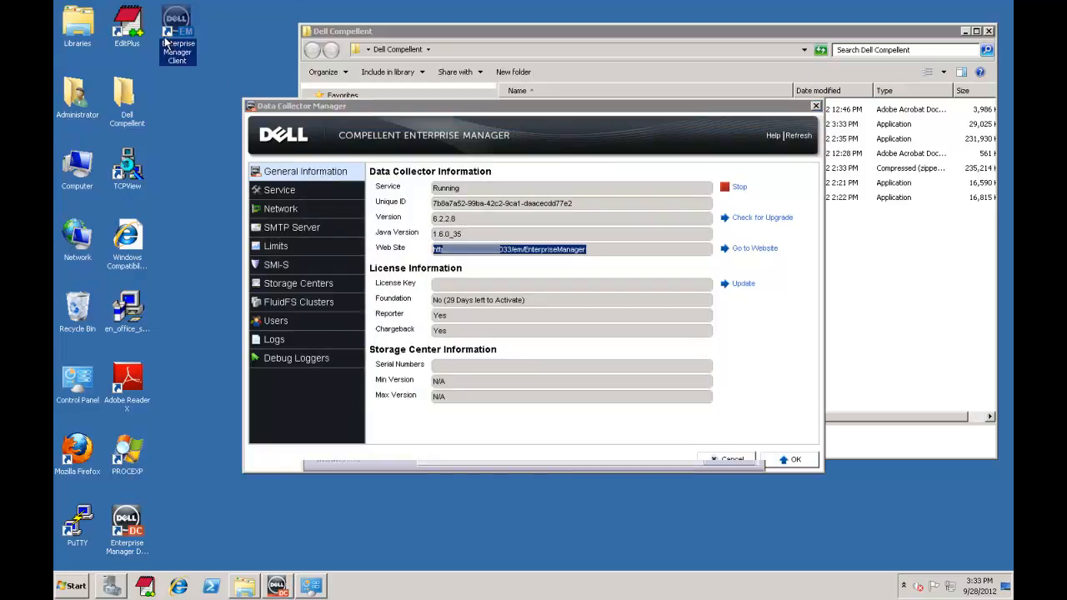
{"action": "left_click", "coordinate": [560, 307]}
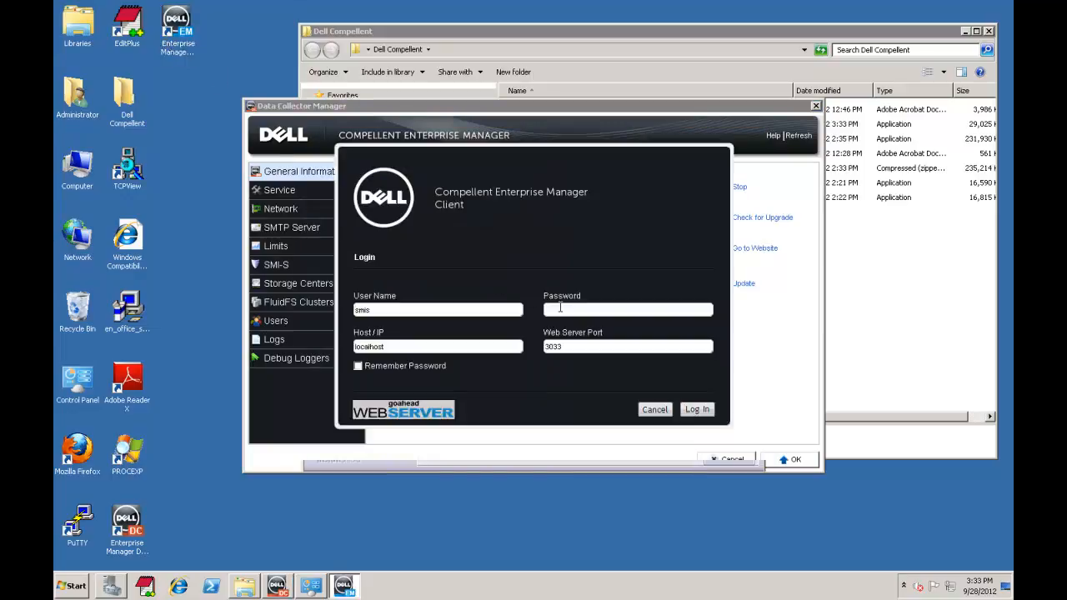
{"action": "type", "text": "smis"}
{"action": "key", "text": "Return"}
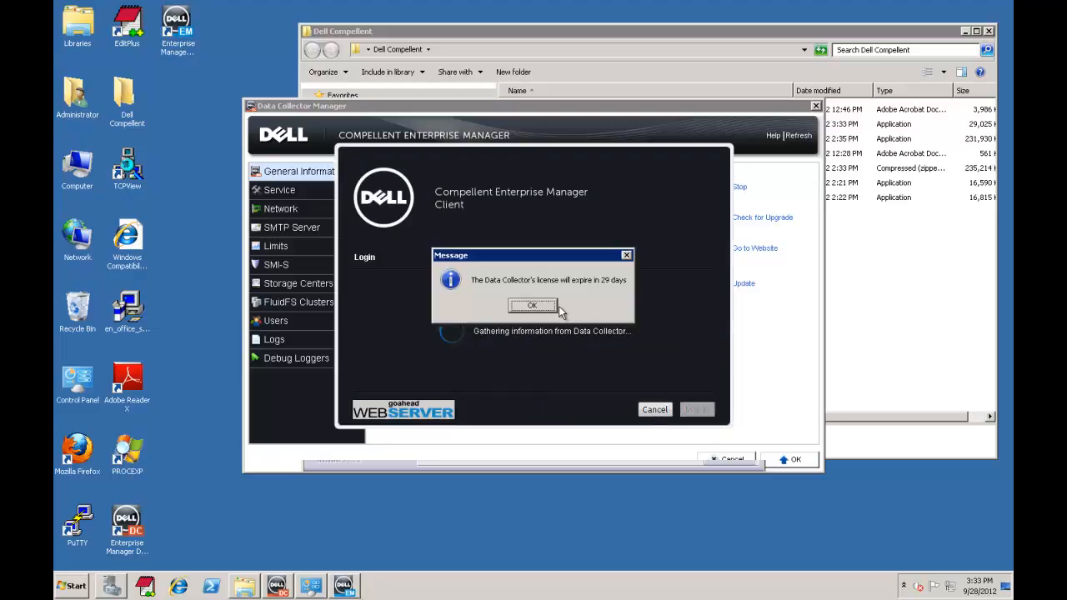
{"action": "left_click", "coordinate": [531, 306]}
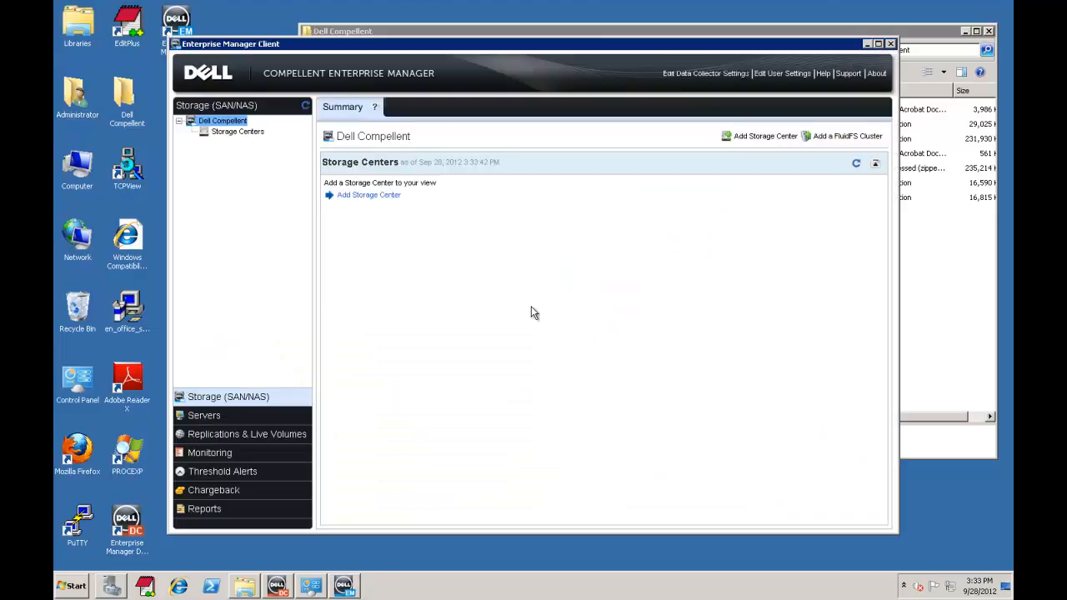
Step: Add the Storage Center with its host address, Admin user and password, then minimize the client
{"action": "left_click", "coordinate": [374, 196]}
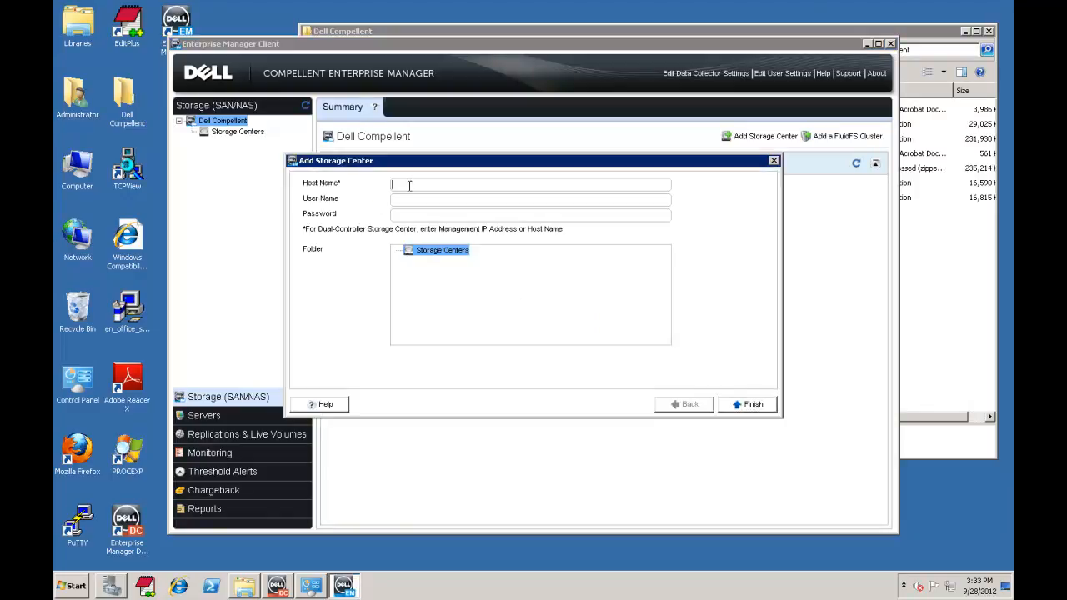
{"action": "left_click", "coordinate": [409, 185]}
{"action": "type", "text": "10.10.1.1"}
{"action": "type", "text": ".100"}
{"action": "type", "text": "Admin"}
{"action": "key", "text": "Tab"}
{"action": "type", "text": "********"}
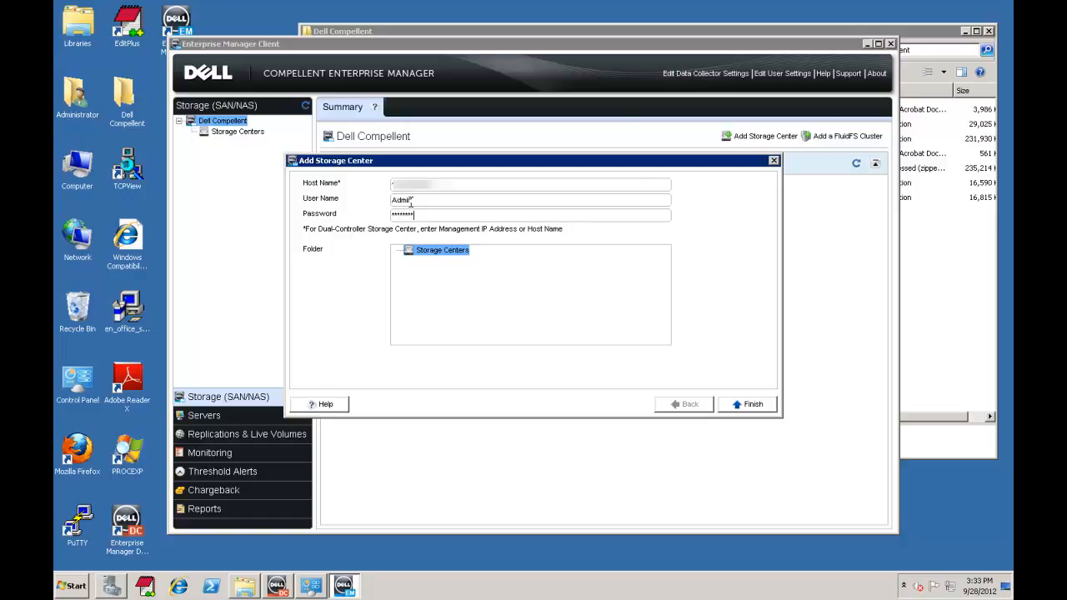
{"action": "key", "text": "Return"}
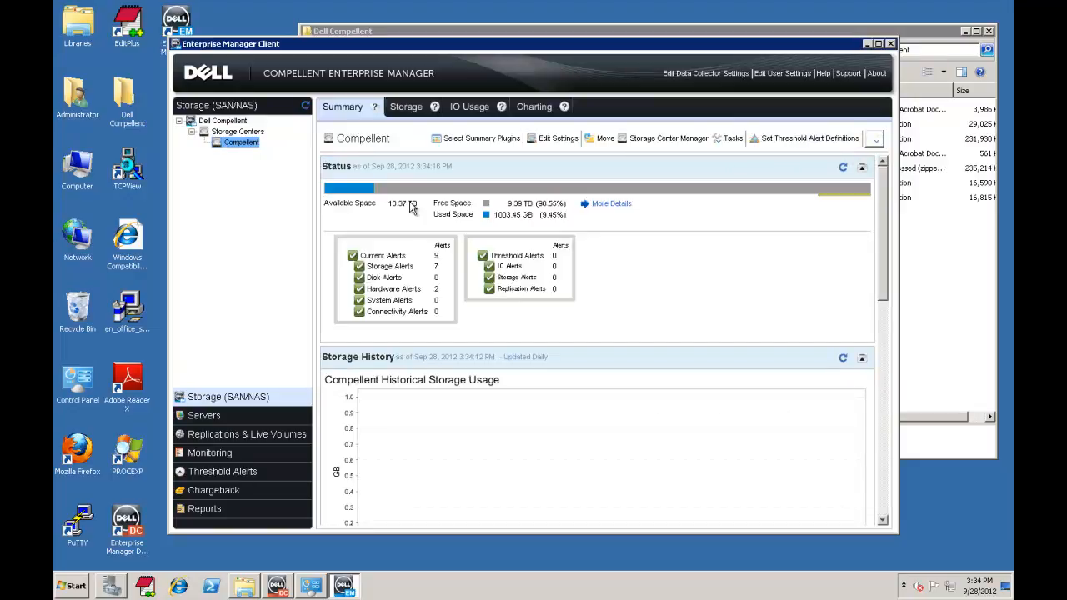
{"action": "left_click", "coordinate": [867, 44]}
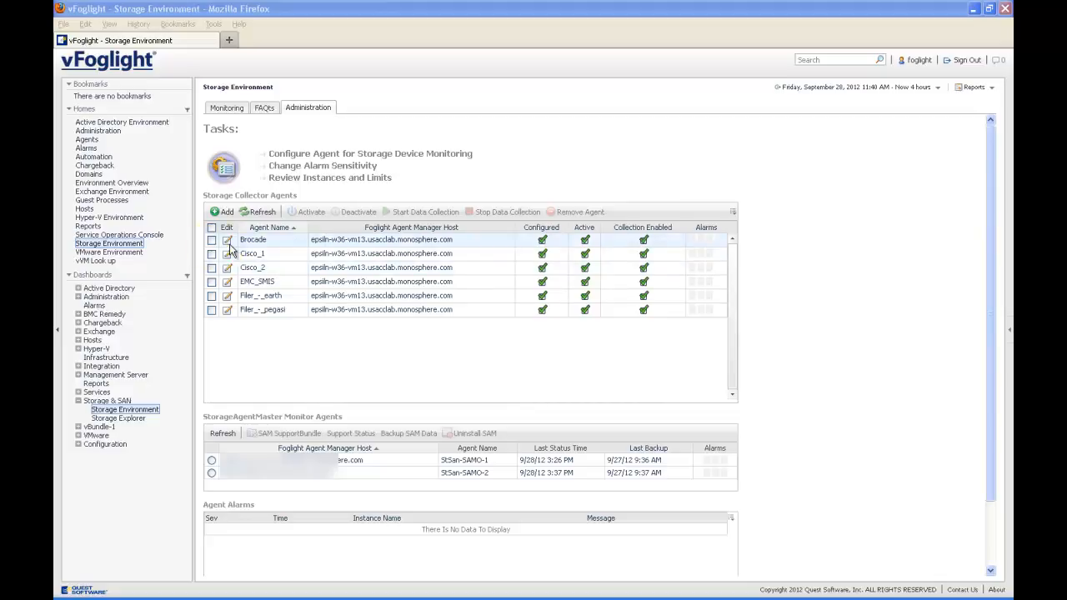
Step: Start a new storage collector agent on host StSan-SAM-1 for a Dell Compellent Storage Array
{"action": "left_click", "coordinate": [140, 242]}
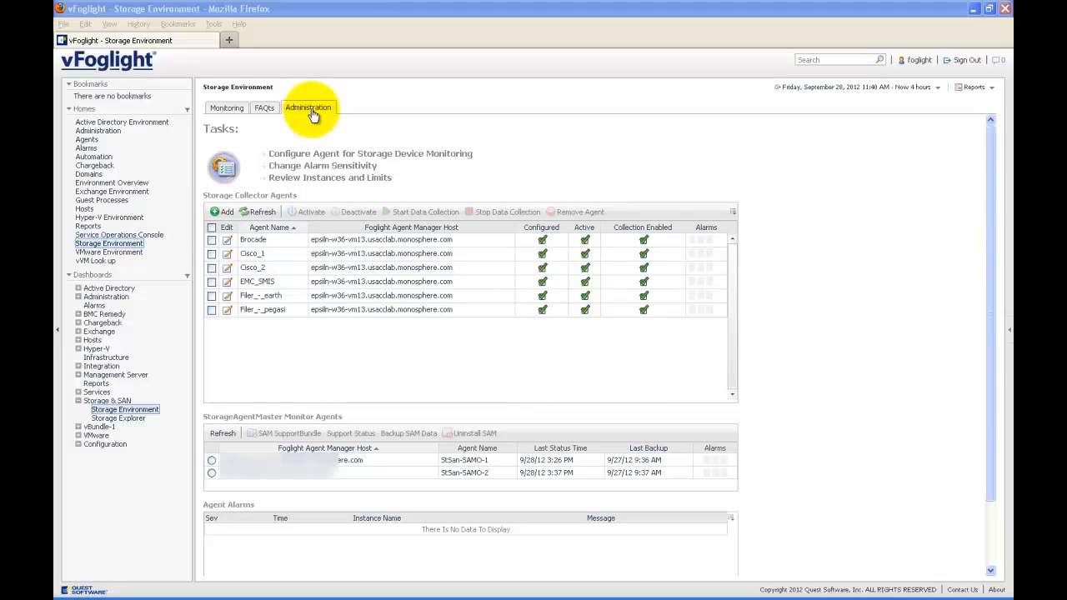
{"action": "left_click", "coordinate": [224, 213]}
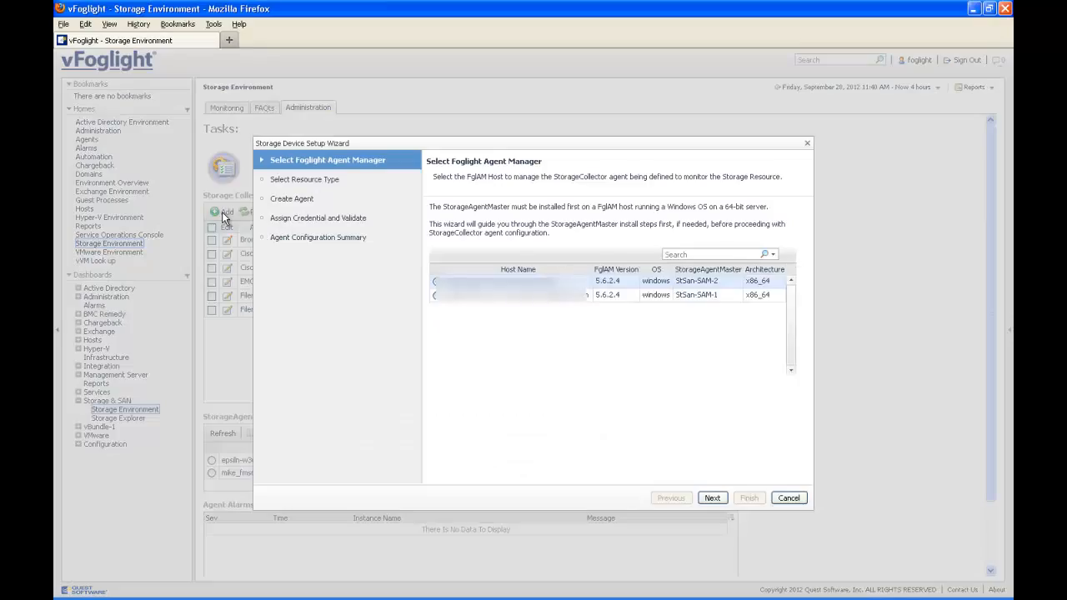
{"action": "left_click", "coordinate": [458, 298]}
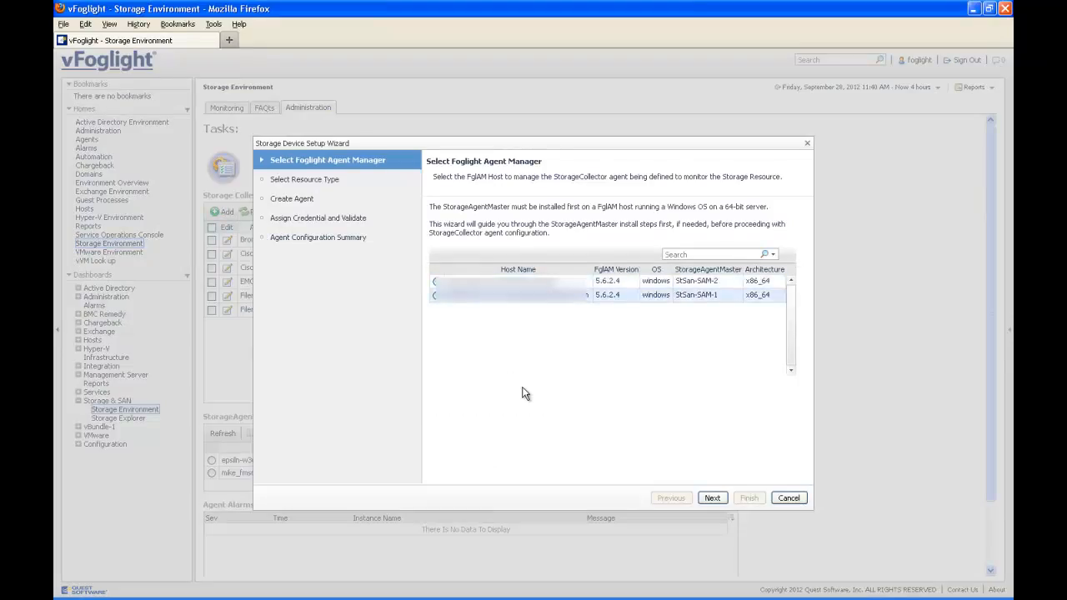
{"action": "left_click", "coordinate": [712, 498]}
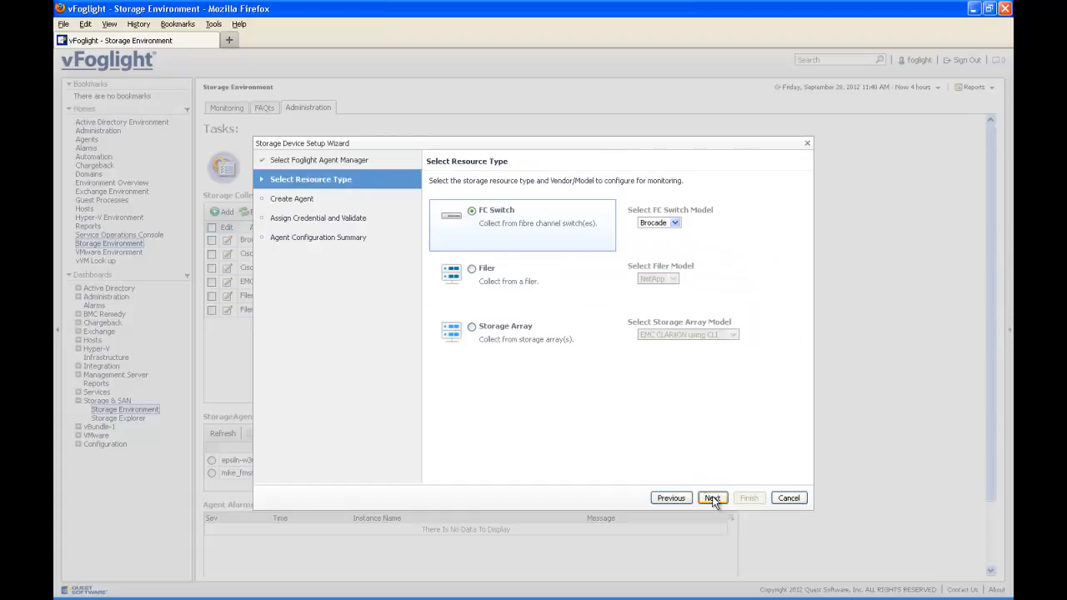
{"action": "left_click", "coordinate": [513, 335]}
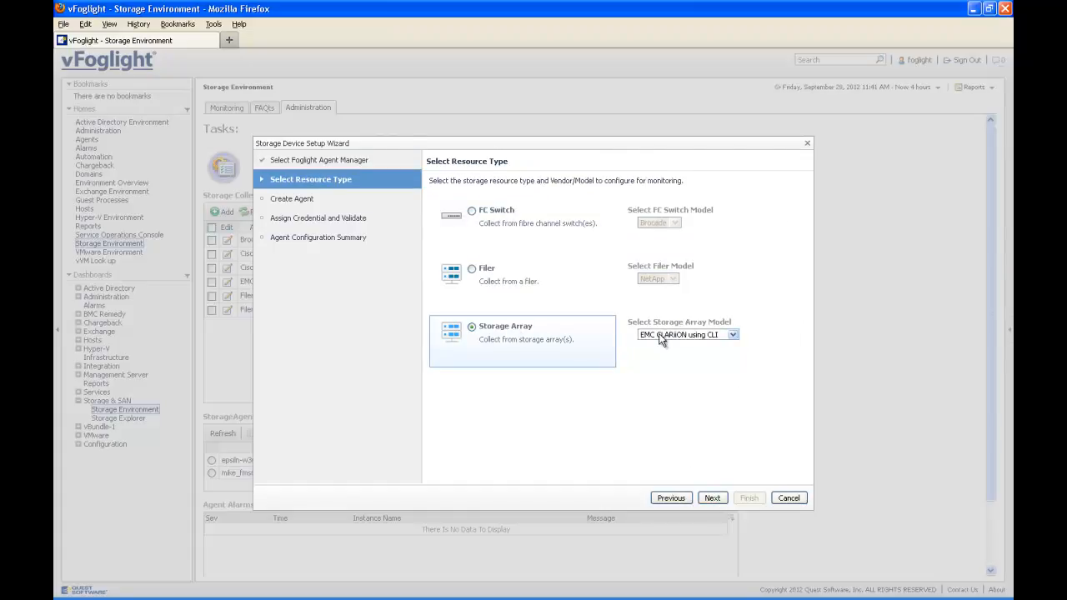
{"action": "left_click", "coordinate": [660, 336]}
{"action": "left_click", "coordinate": [664, 380]}
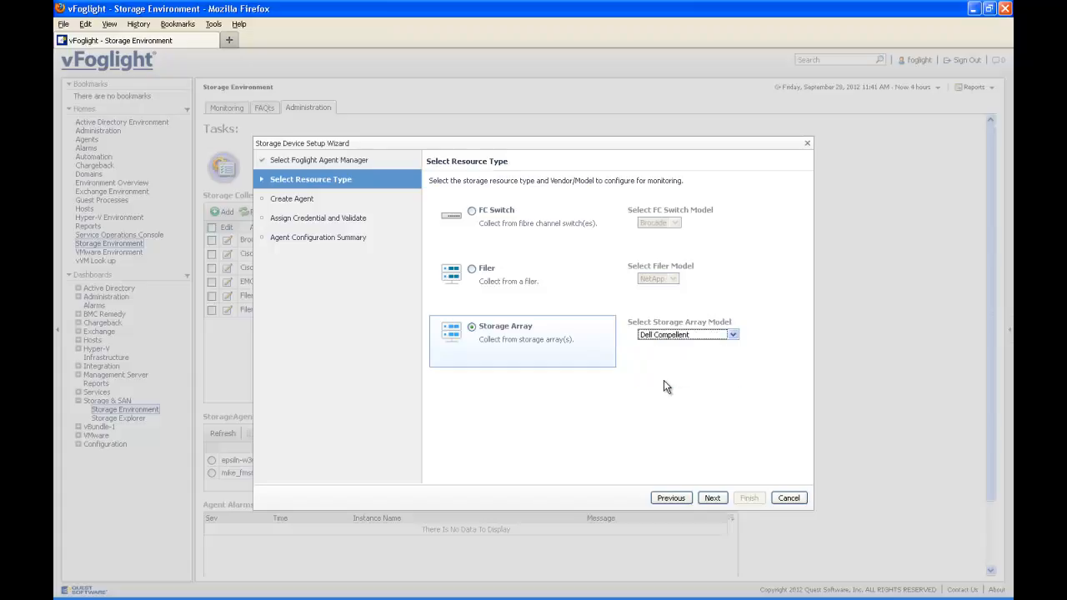
{"action": "left_click", "coordinate": [714, 497]}
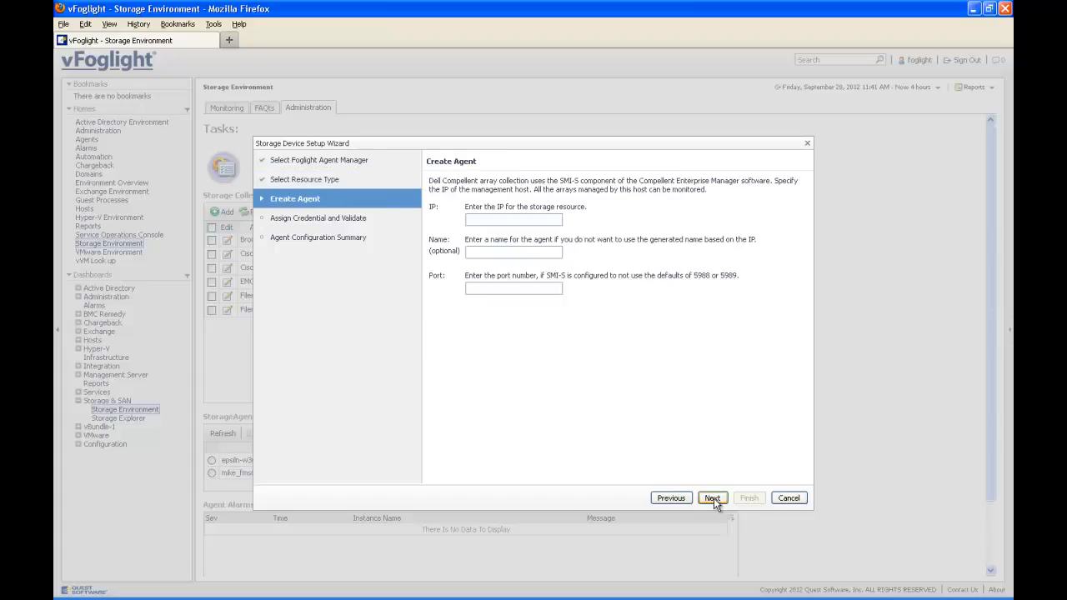
Step: Enter the storage resource's IP address and name the agent 'Dell Compellent'
{"action": "left_click", "coordinate": [524, 220]}
{"action": "type", "text": "104.111."}
{"action": "left_click", "coordinate": [507, 252]}
{"action": "type", "text": "Dell Compellent"}
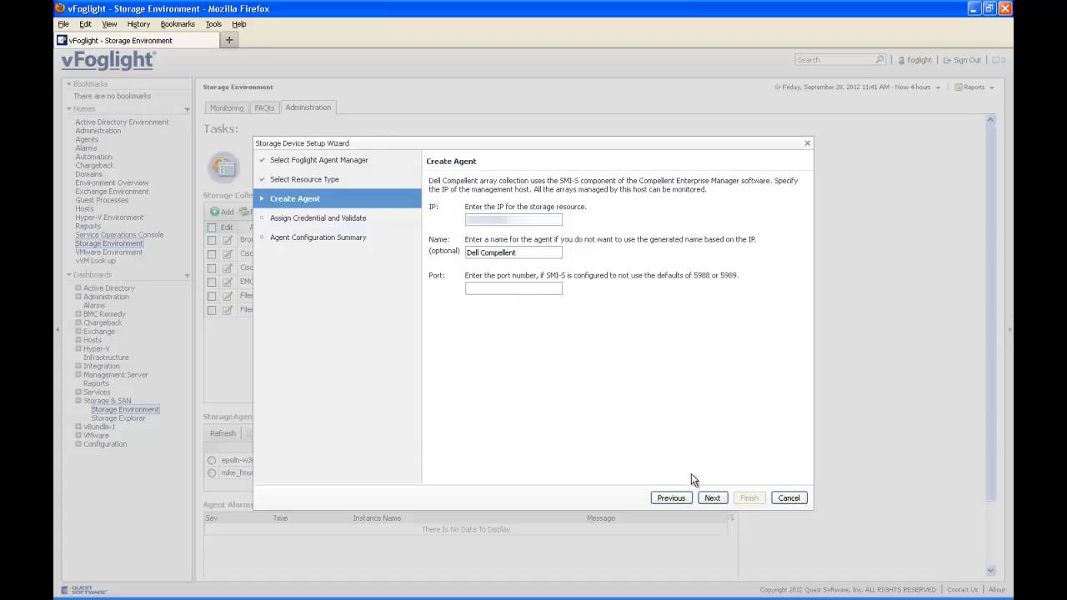
{"action": "left_click", "coordinate": [713, 499]}
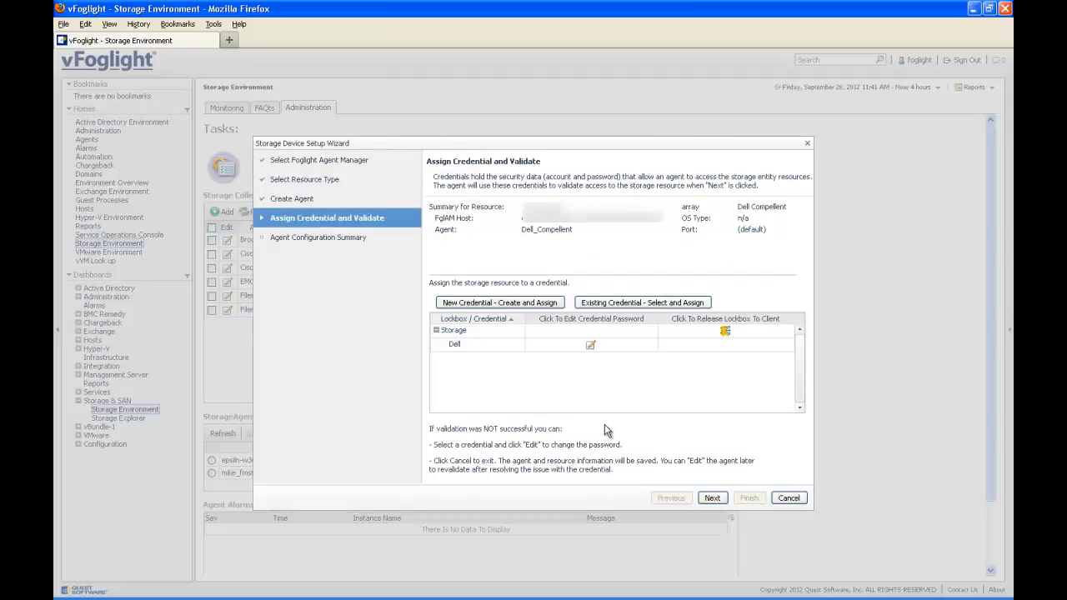
Step: Select the Dell storage credential and release the storage lockbox to the client
{"action": "left_click", "coordinate": [591, 348]}
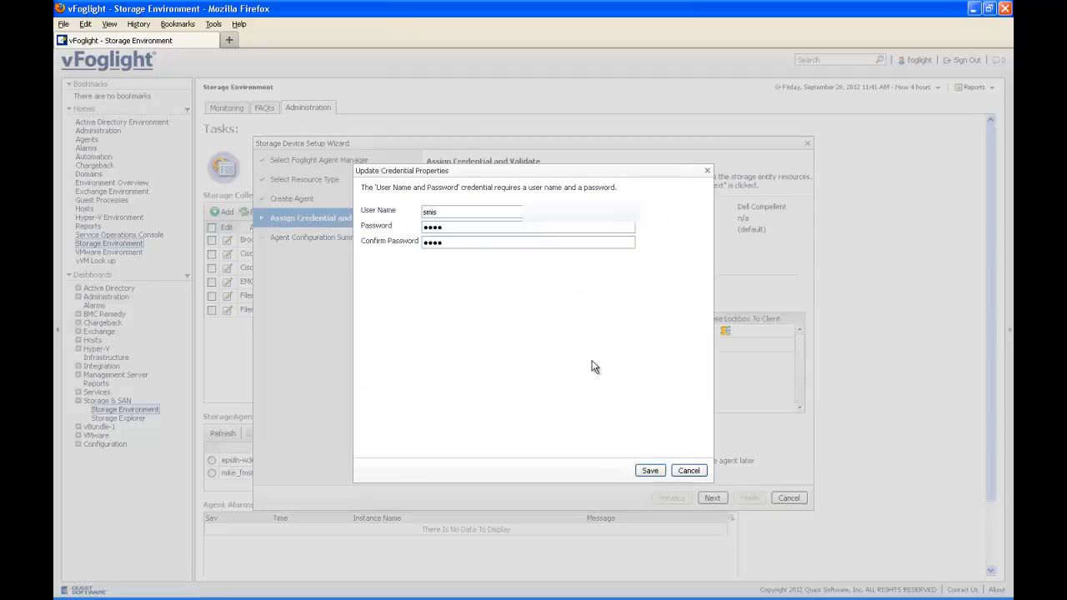
{"action": "left_click", "coordinate": [687, 471]}
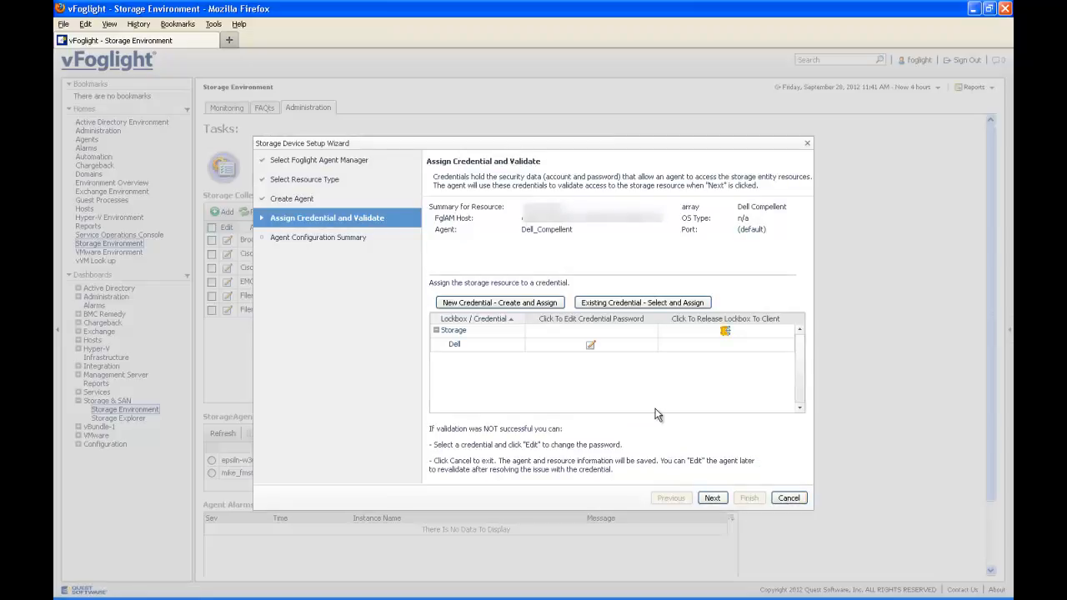
{"action": "left_click", "coordinate": [725, 333]}
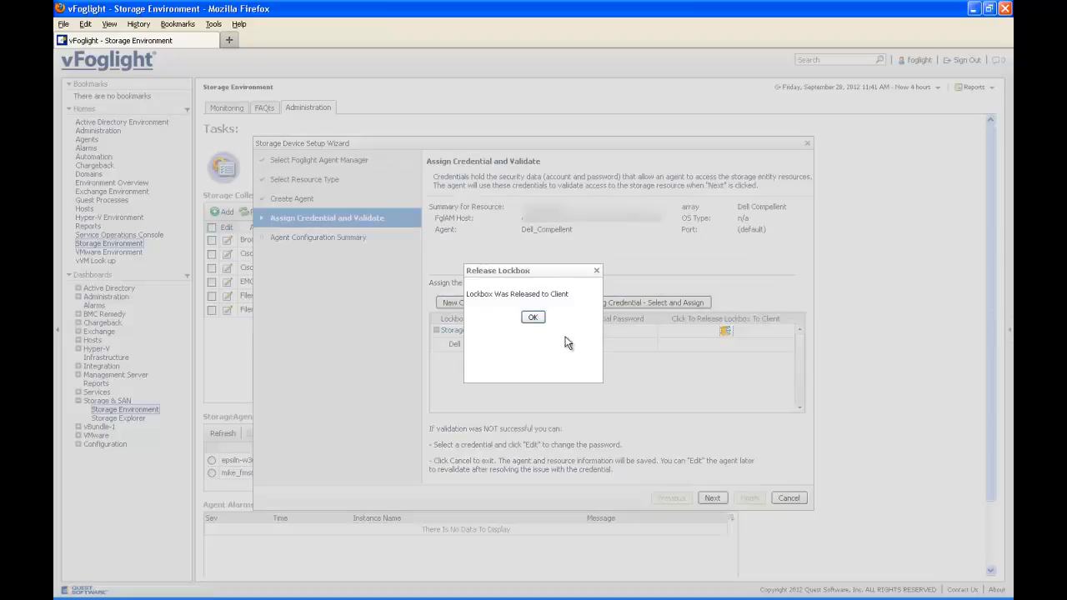
{"action": "left_click", "coordinate": [538, 319]}
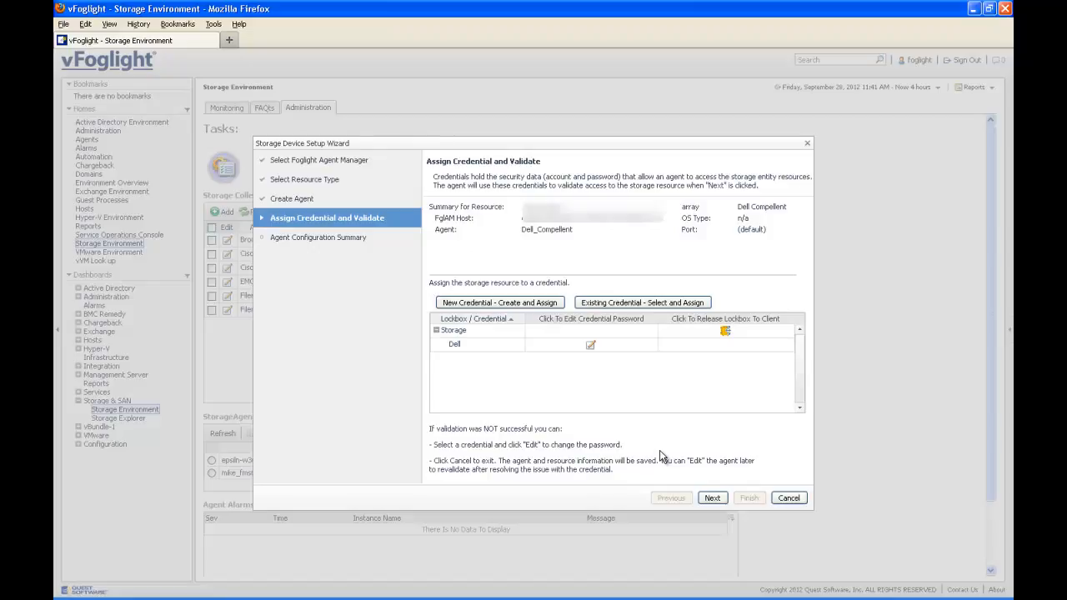
Step: Validate the credential, accept the arrays to monitor, and finish creating the Dell_Compellent agent
{"action": "left_click", "coordinate": [710, 497]}
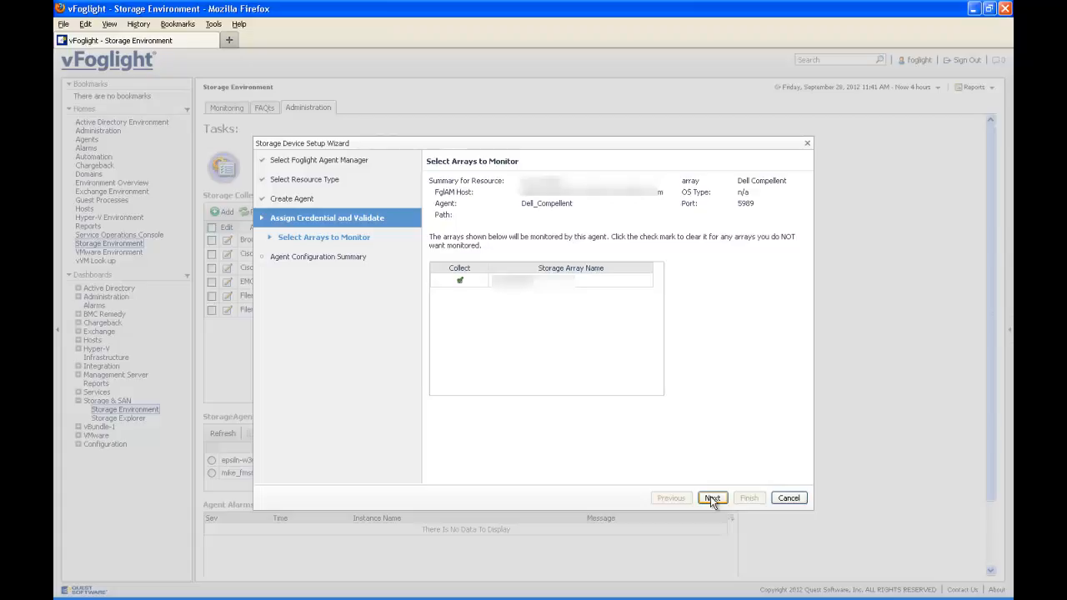
{"action": "left_click", "coordinate": [710, 498]}
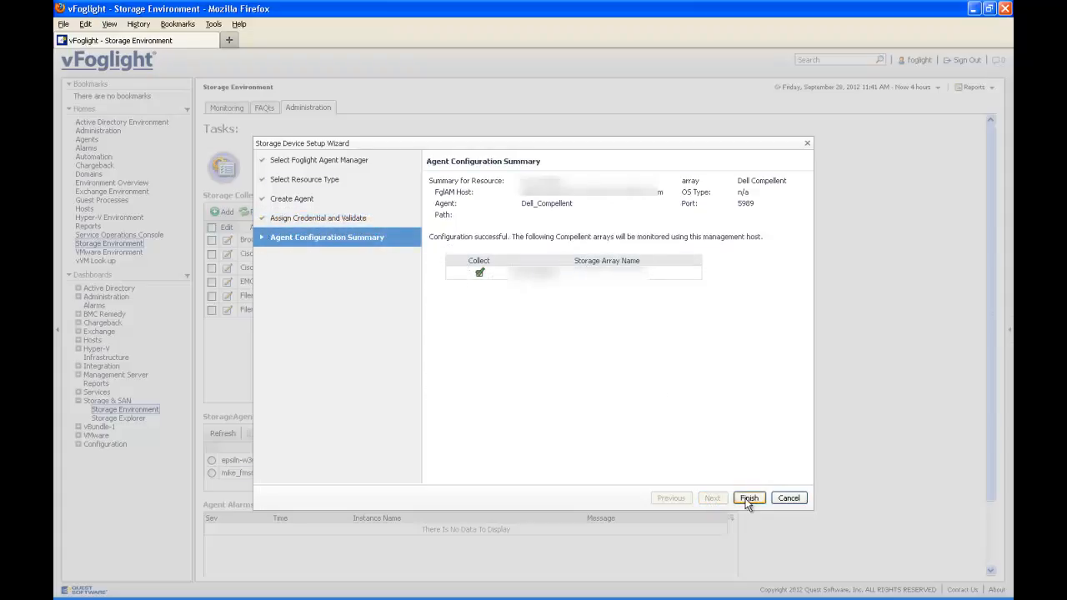
{"action": "left_click", "coordinate": [747, 500]}
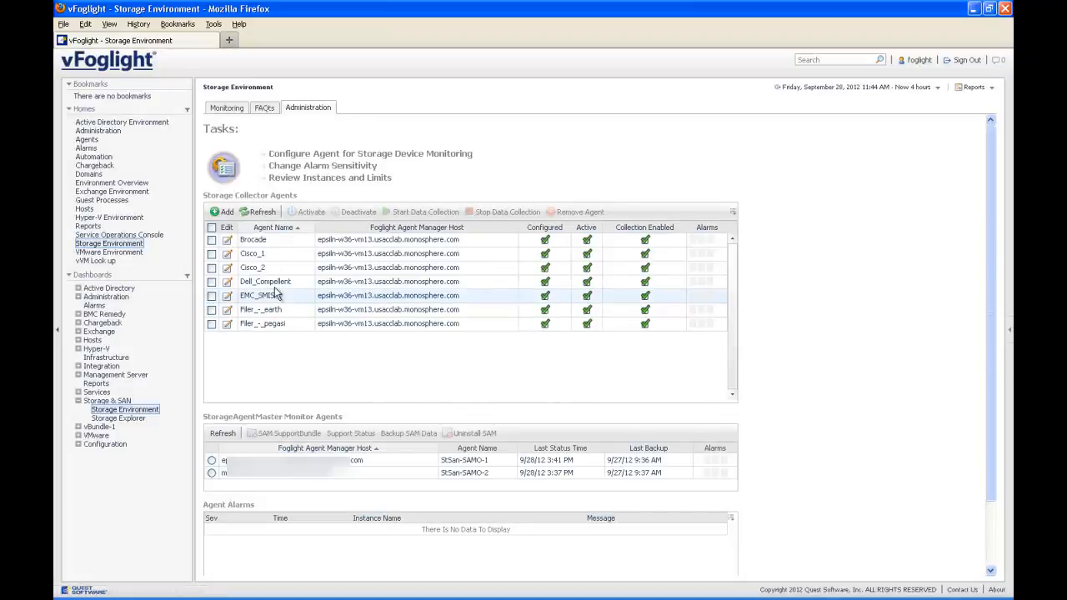
{"action": "left_click", "coordinate": [228, 284]}
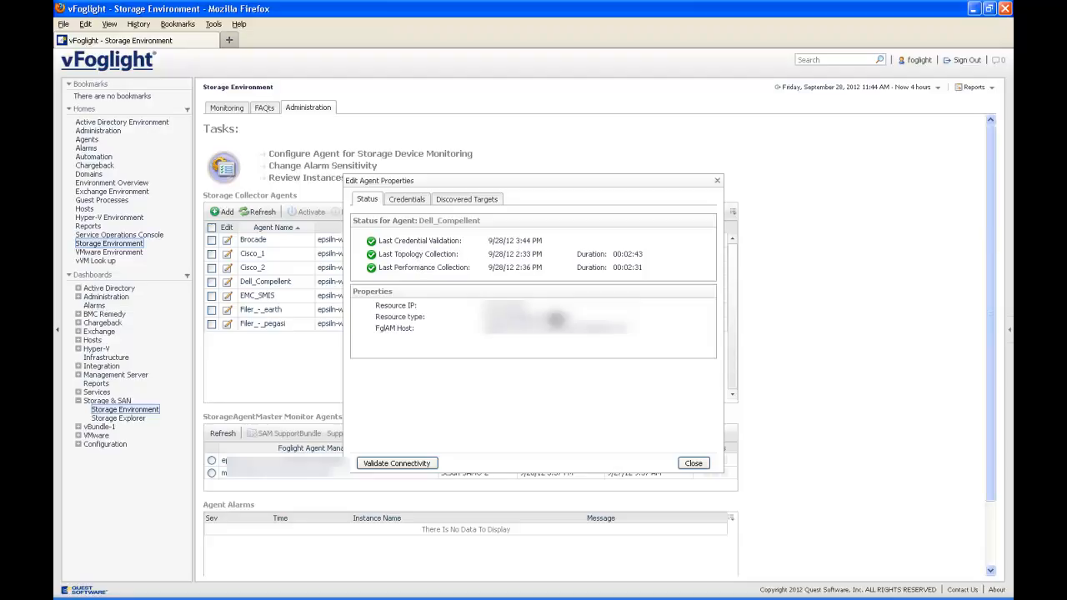
{"action": "left_click", "coordinate": [422, 201]}
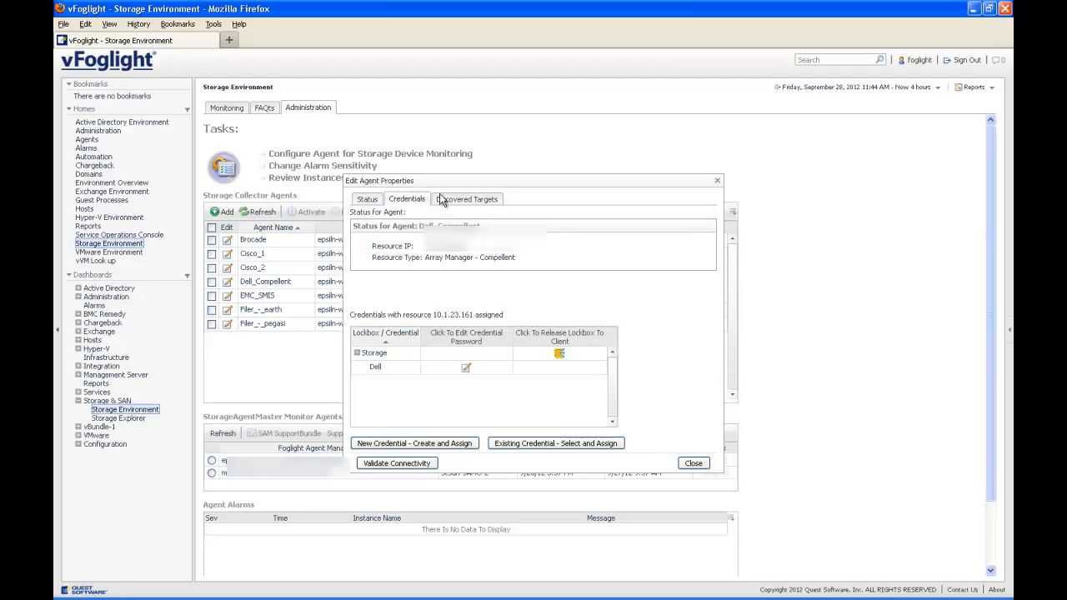
{"action": "left_click", "coordinate": [454, 201]}
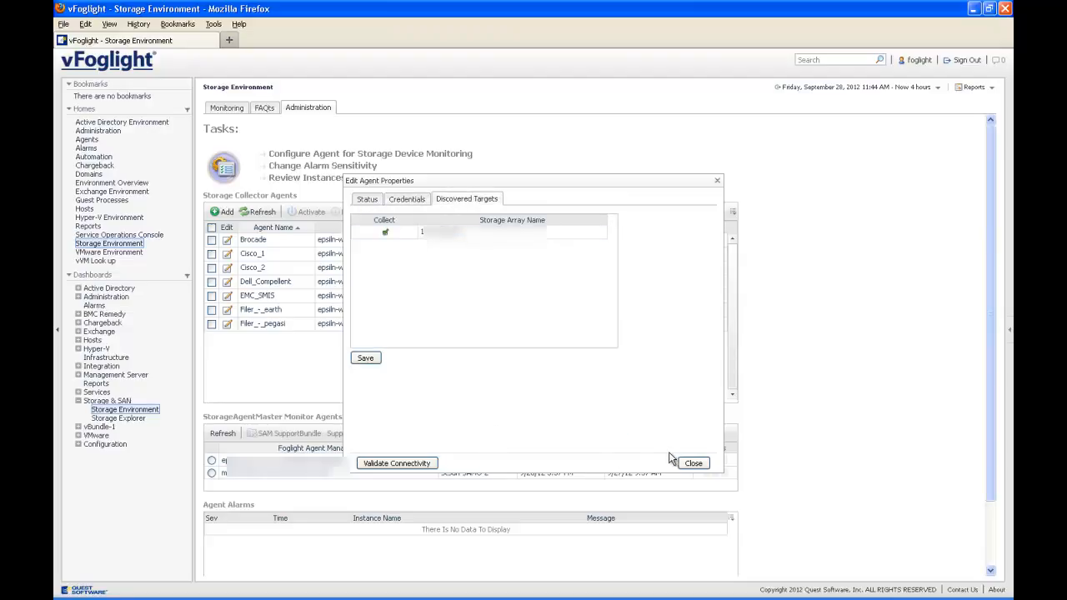
{"action": "left_click", "coordinate": [693, 463]}
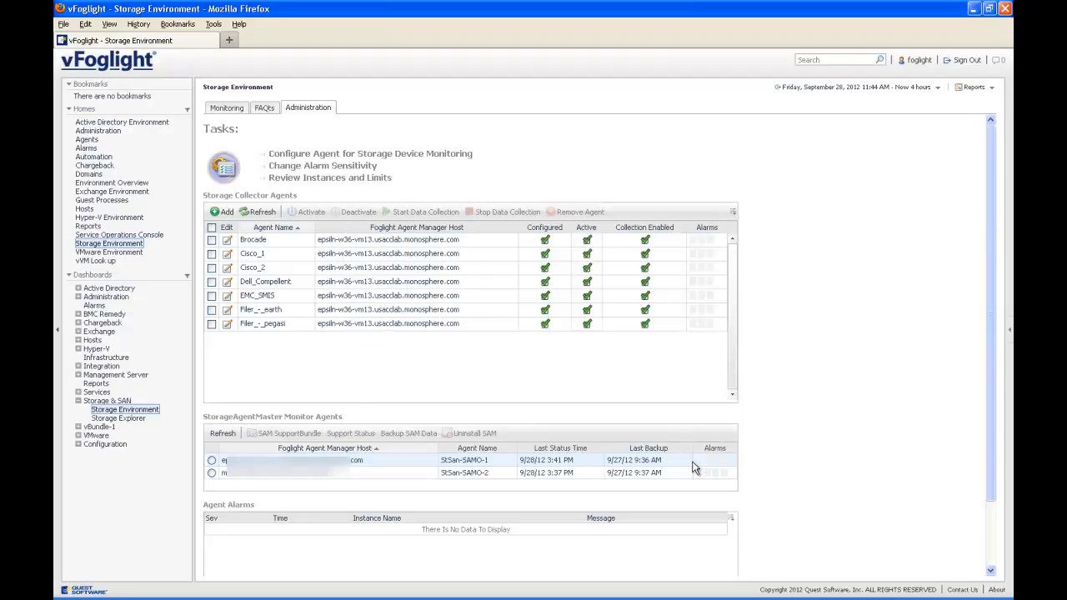